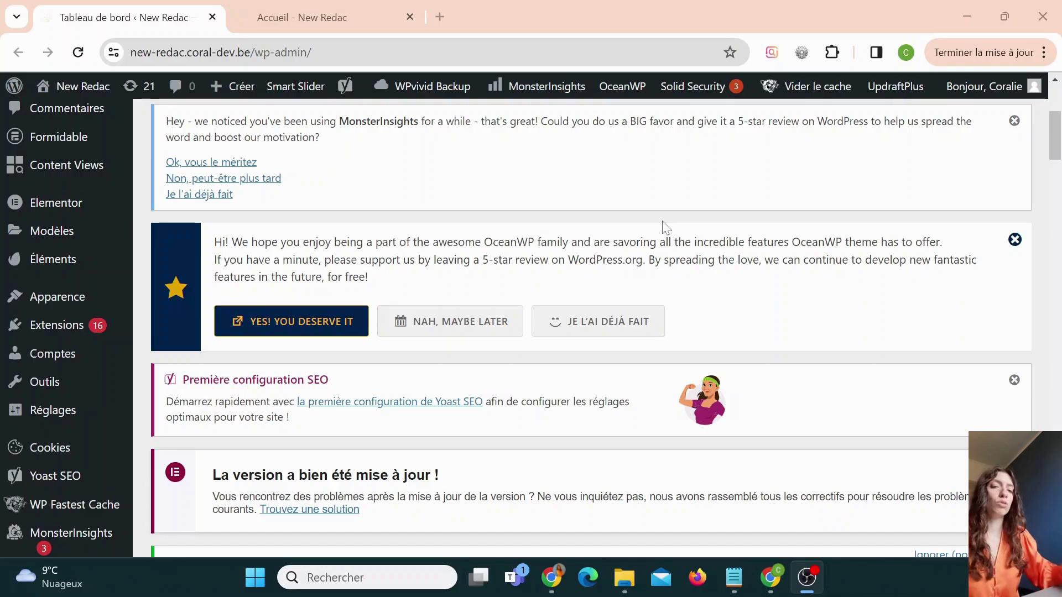
# Search the plugins available to add to the site for "maintenance".
pyautogui.moveTo(71, 332)
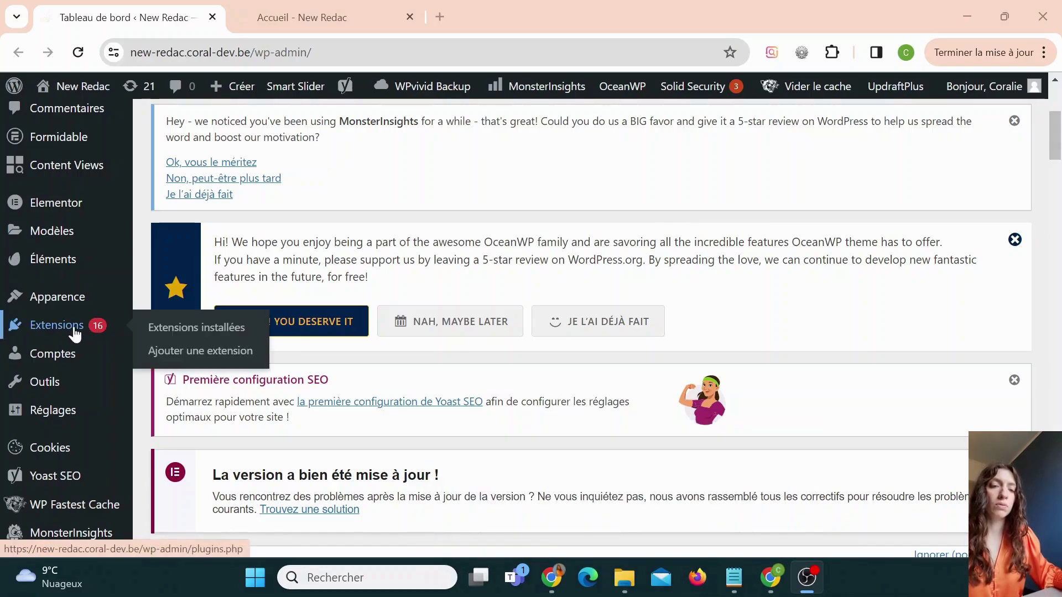
pyautogui.click(202, 358)
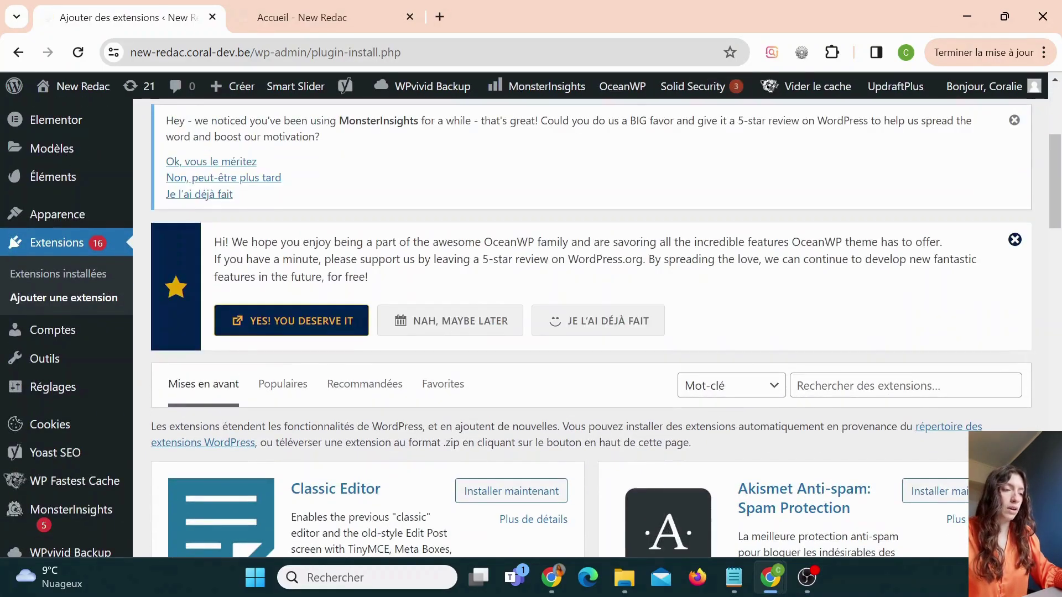
pyautogui.click(891, 385)
pyautogui.write('maint')
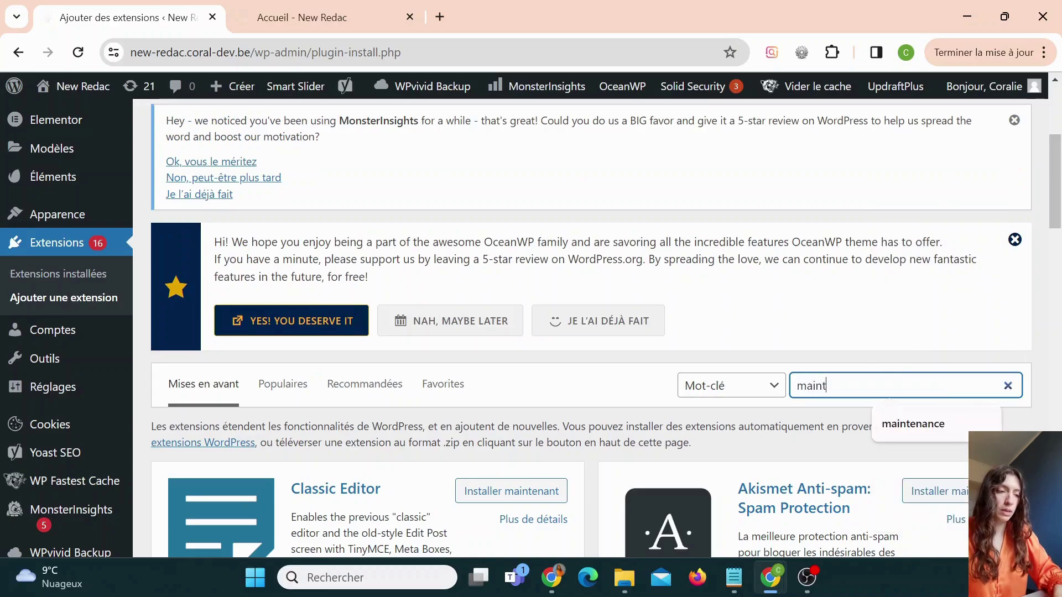
pyautogui.write('enance')
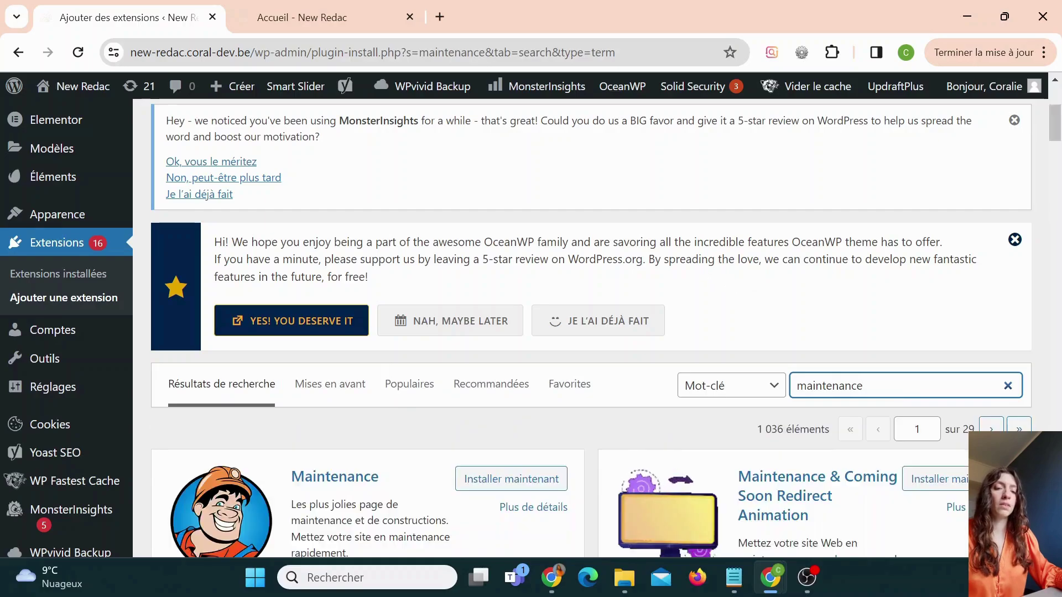
# Install and activate the Maintenance plugin by WebFactory Ltd.
pyautogui.scroll(-2, 623, 268)
pyautogui.scroll(-1, 623, 269)
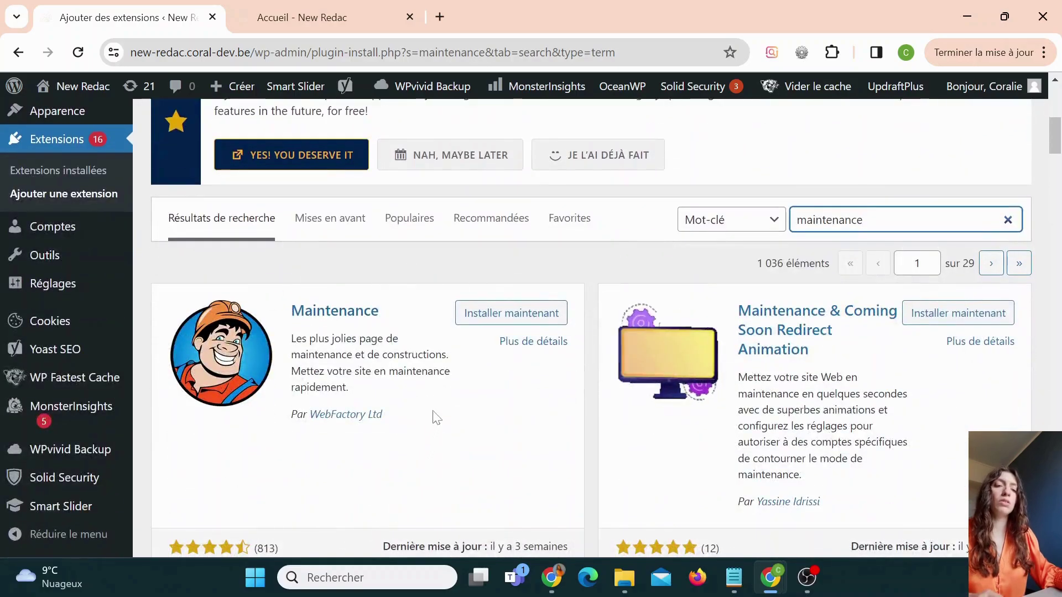
pyautogui.click(458, 316)
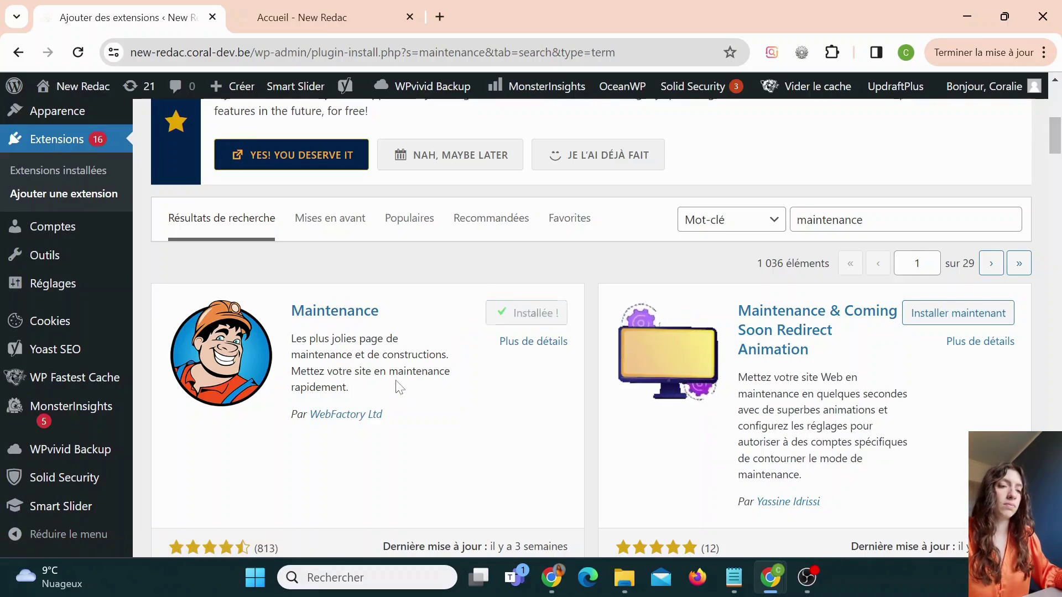
pyautogui.click(556, 317)
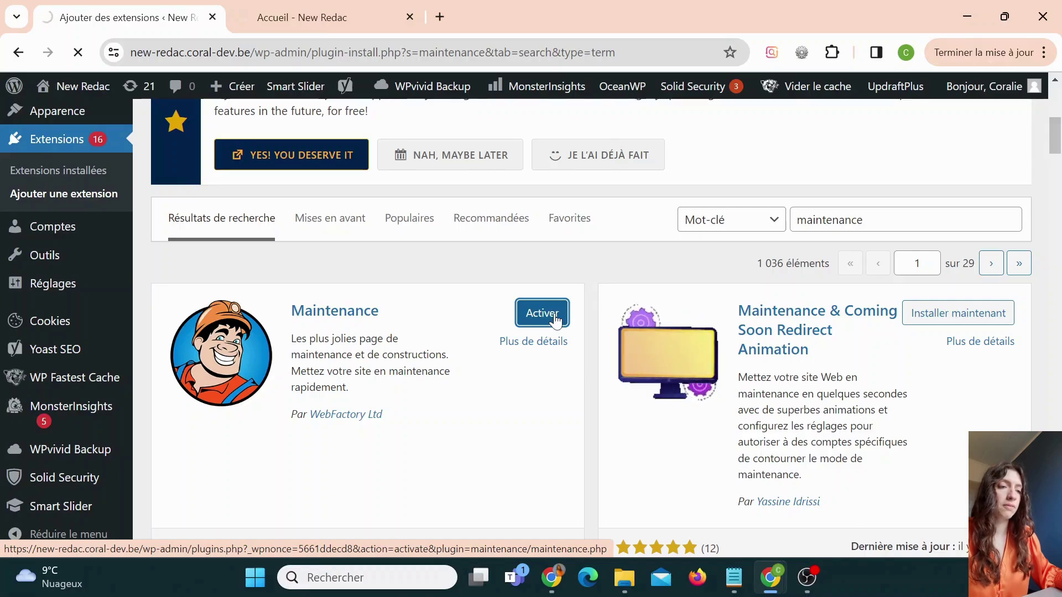
# Dismiss the Maintenance welcome notice, open the plugin's settings from the installed extensions list and close the PRO offer.
pyautogui.scroll(-10, 448, 336)
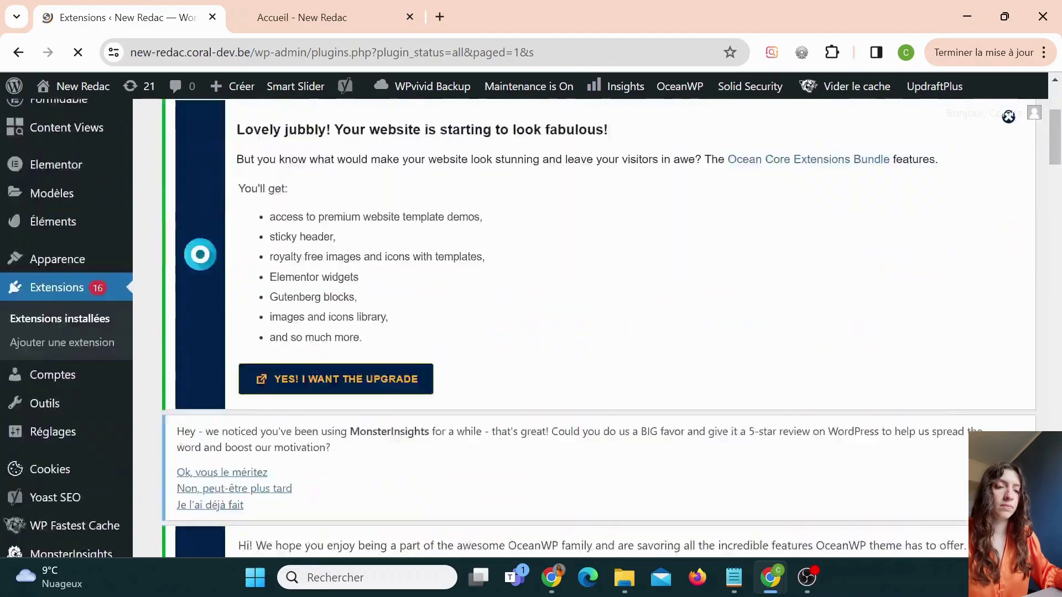
pyautogui.scroll(-10, 446, 332)
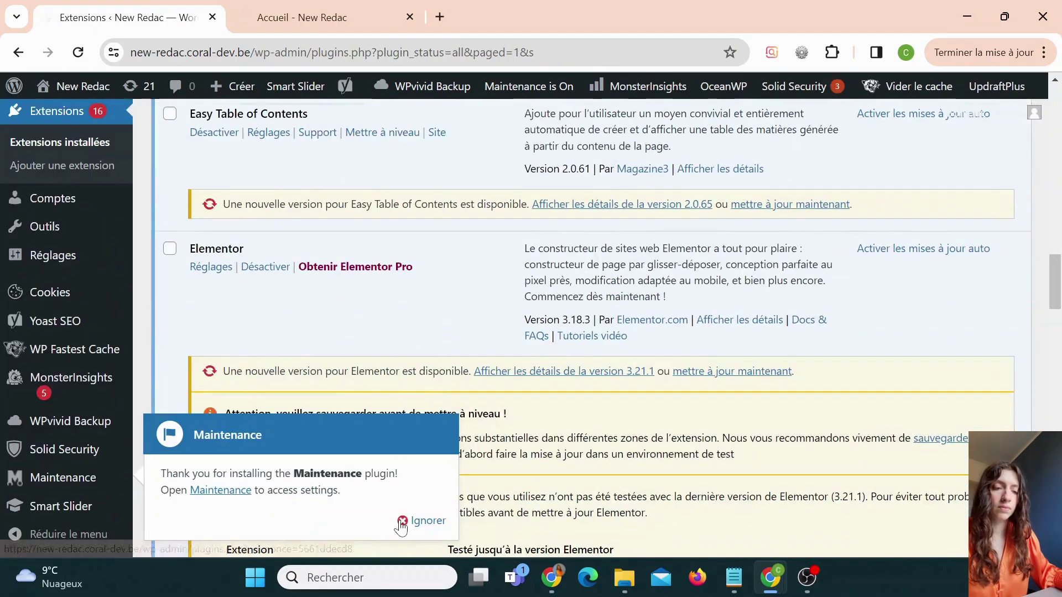
pyautogui.click(423, 519)
pyautogui.scroll(-15, 372, 381)
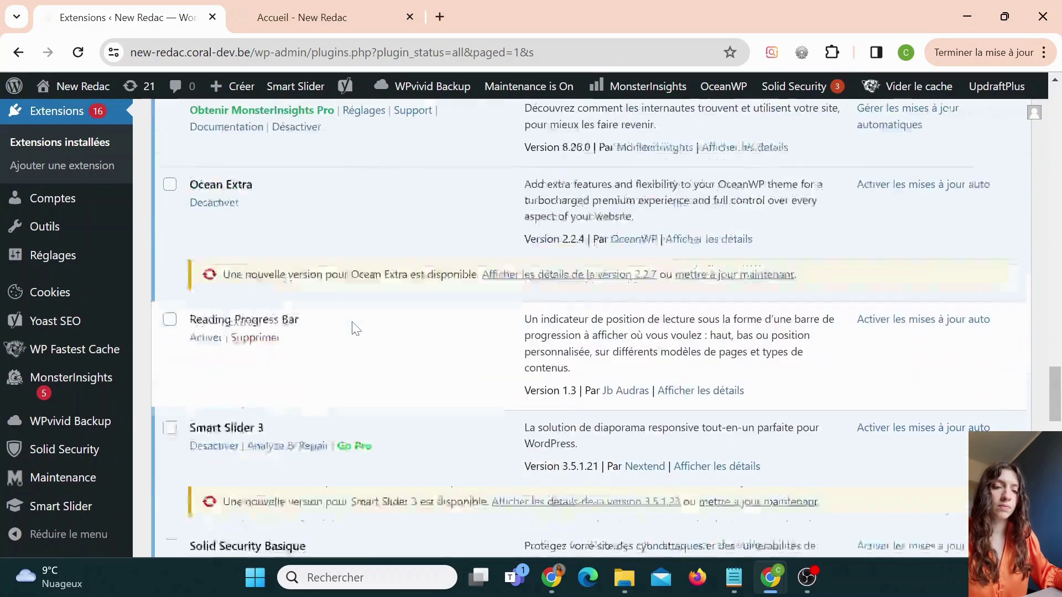
pyautogui.scroll(-9, 354, 327)
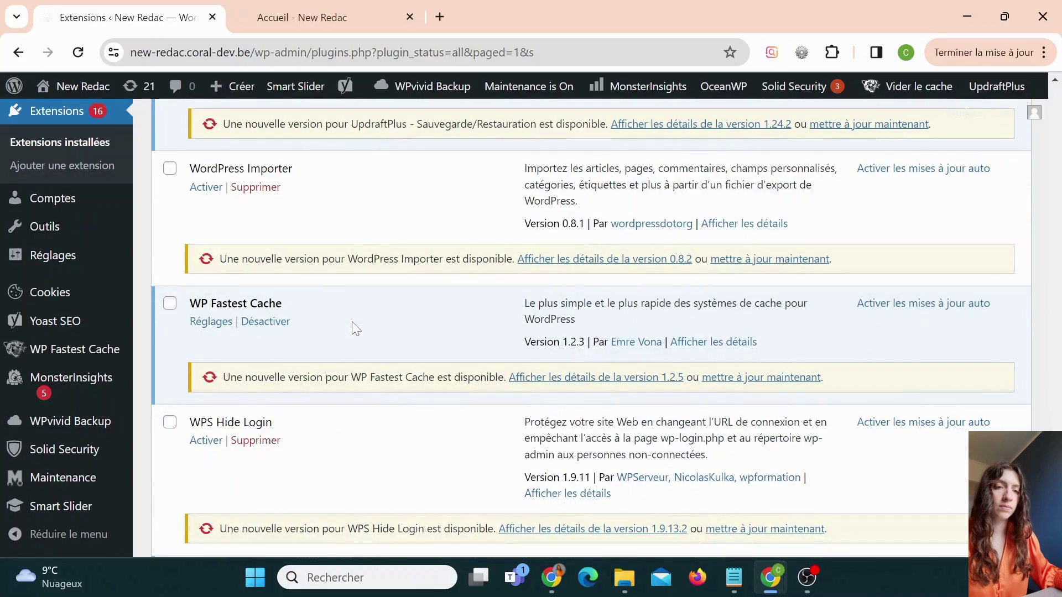
pyautogui.scroll(20, 356, 329)
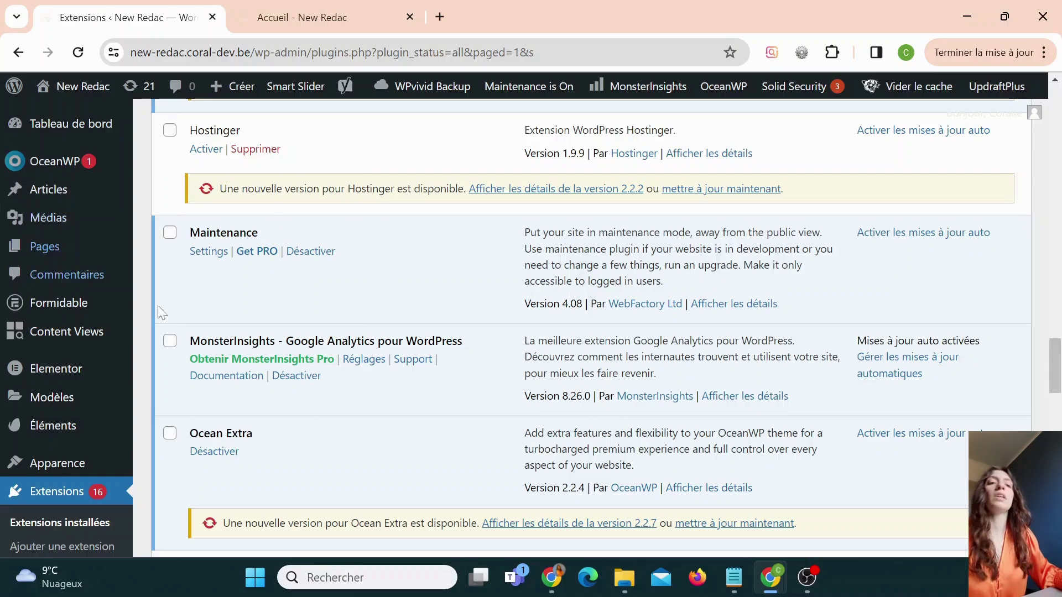
pyautogui.click(220, 255)
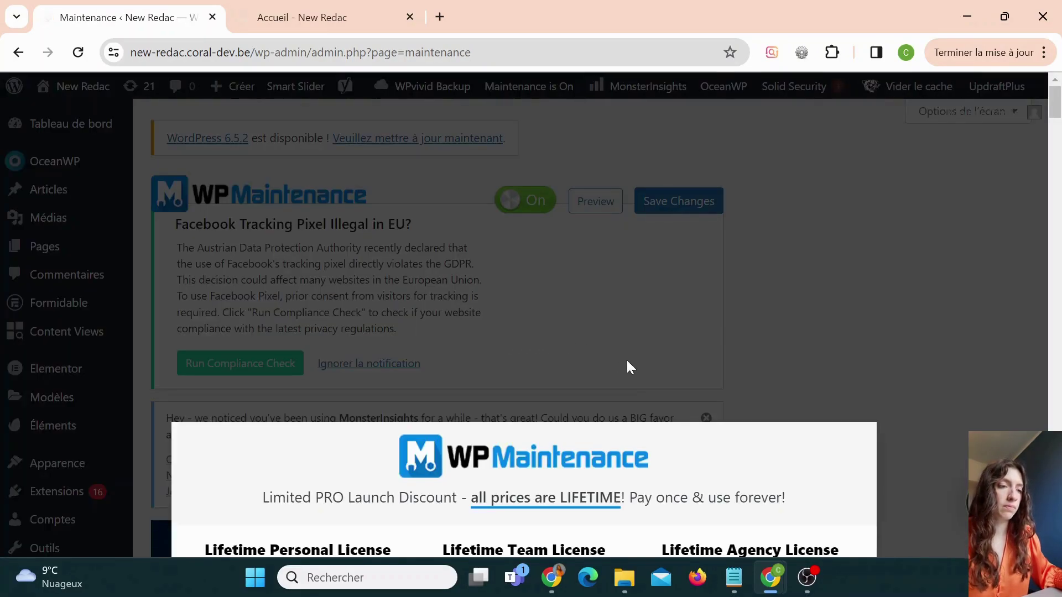
pyautogui.click(825, 318)
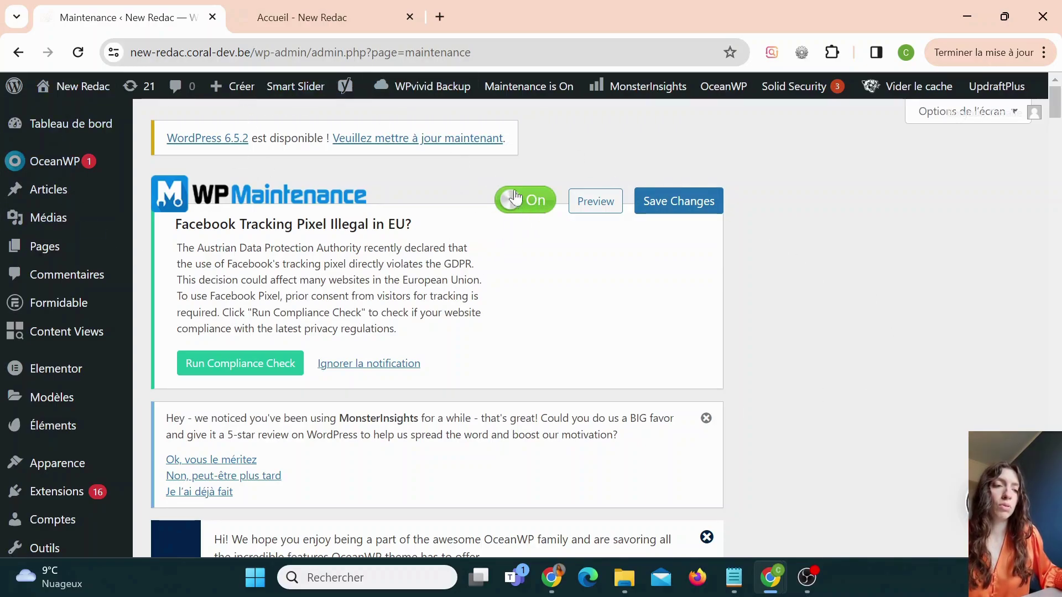
# Reload the site's home page in its existing tab to check how it displays while logged in.
pyautogui.click(309, 8)
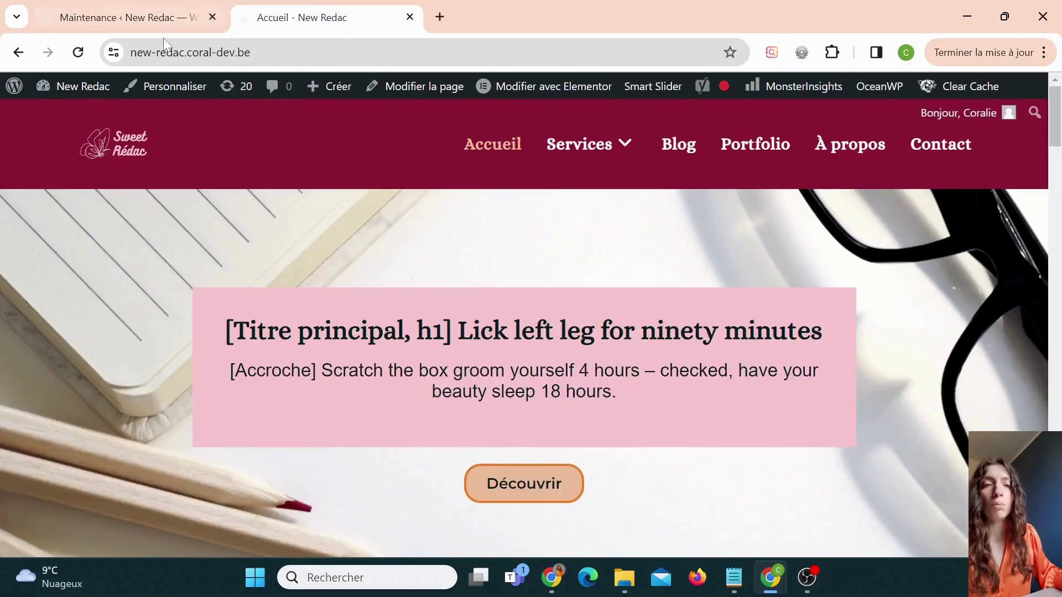
pyautogui.click(78, 52)
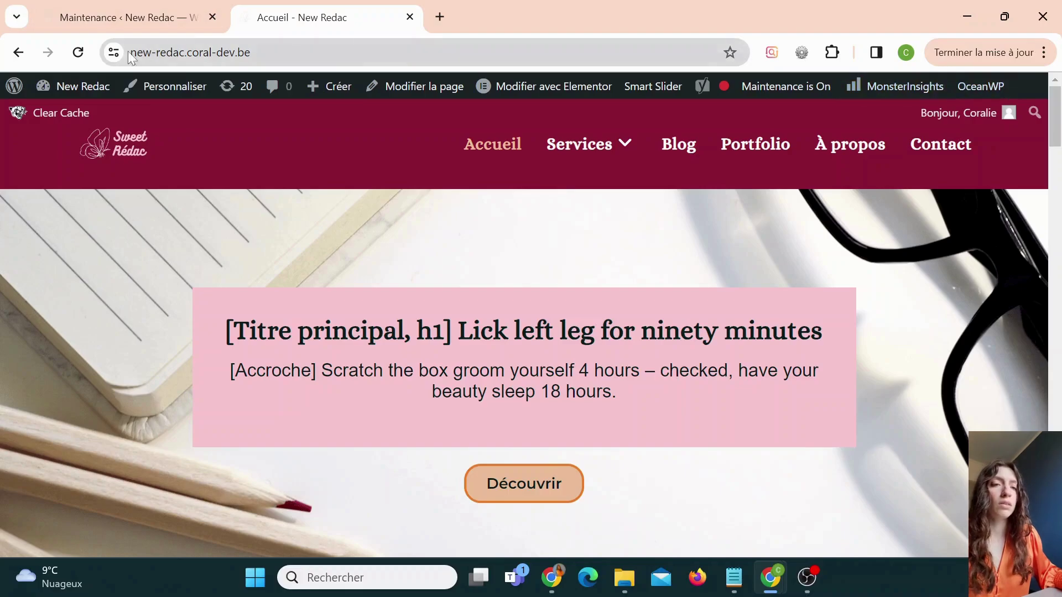
pyautogui.moveTo(143, 98)
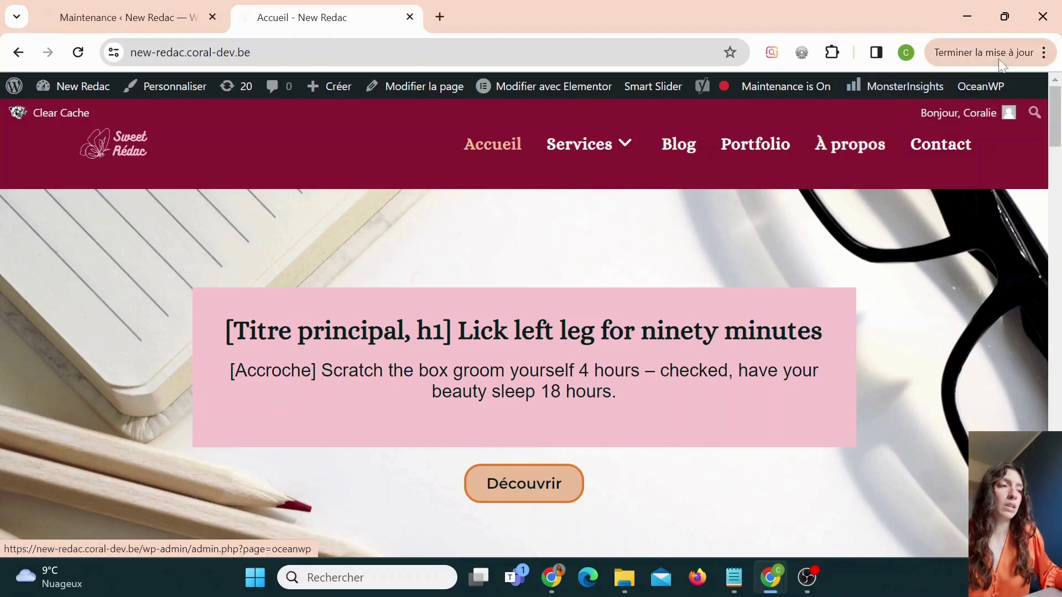
# Open new-redac.coral-dev.be/blog/ in a maximized private browsing window to check what logged-out visitors see.
pyautogui.click(1043, 54)
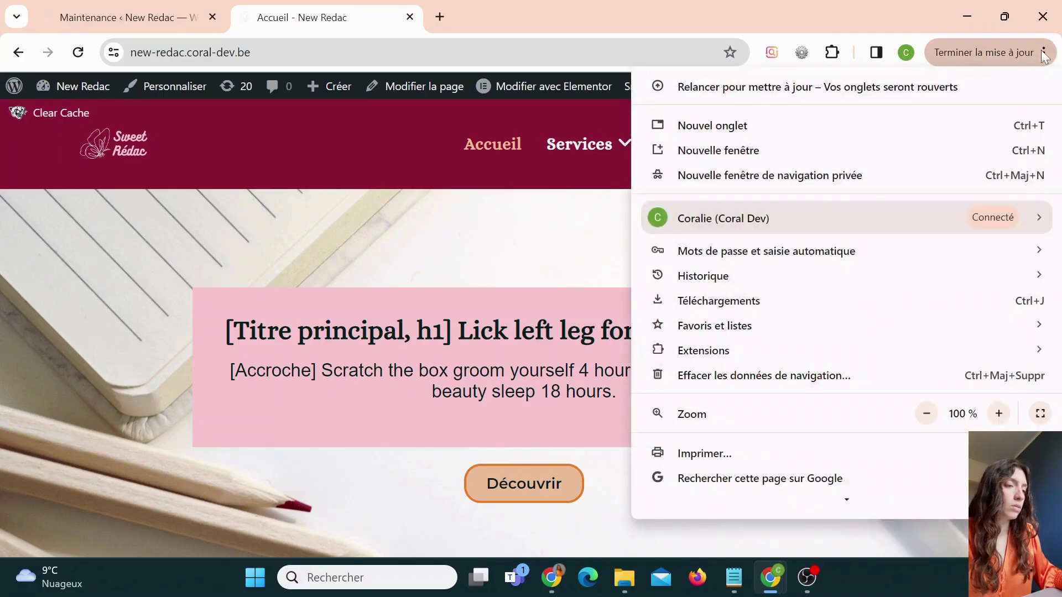
pyautogui.click(822, 176)
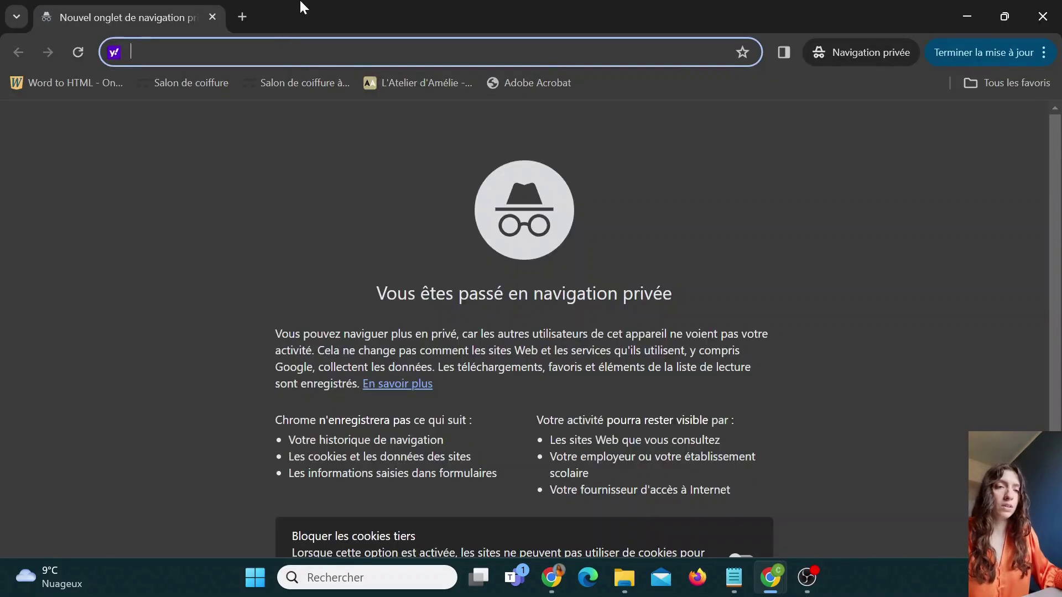
pyautogui.moveTo(299, 5); pyautogui.dragTo(332, 23)
pyautogui.write('new-redac.coral-dev.be/blog/')
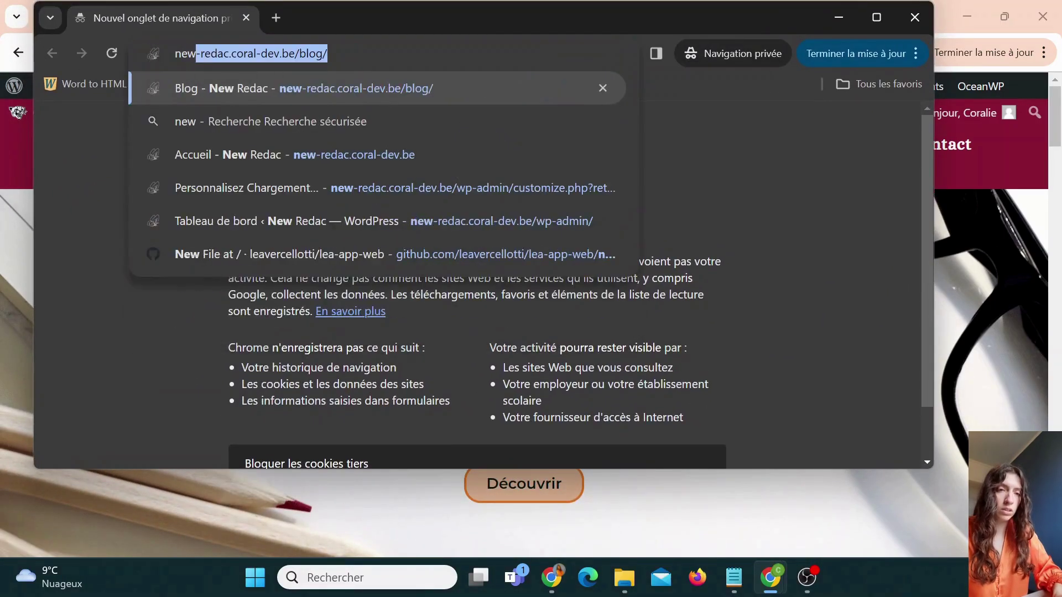
pyautogui.press('Return')
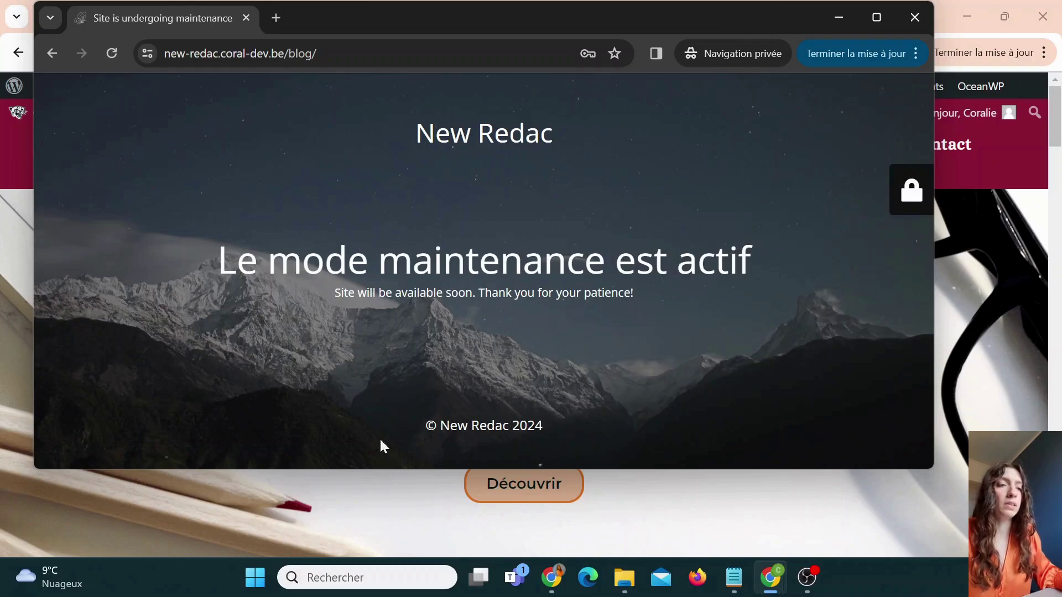
pyautogui.click(876, 18)
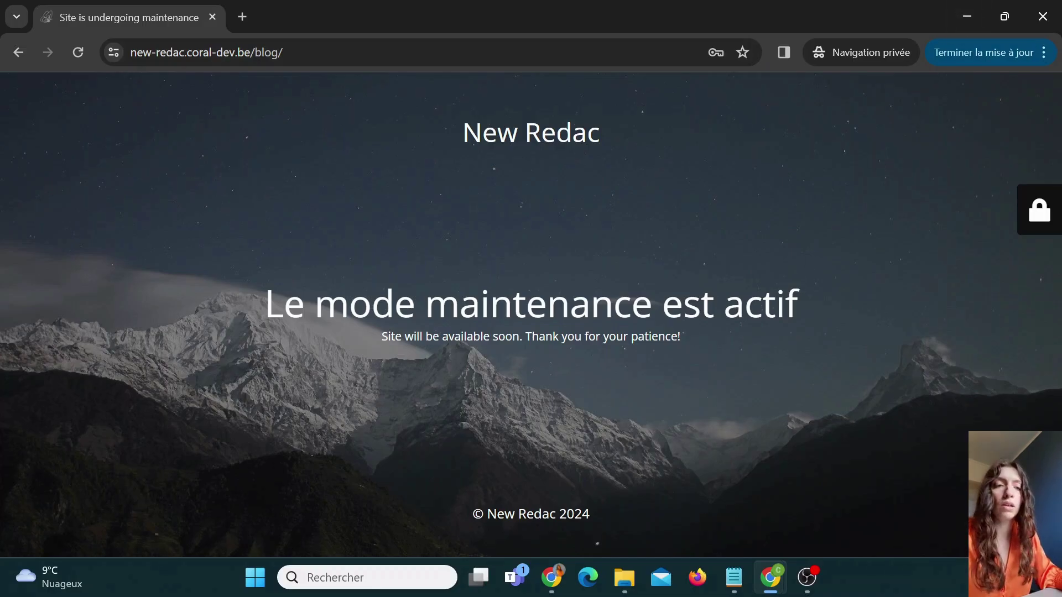
# Compare the Content section of the Maintenance settings with the title and description on the public maintenance page.
pyautogui.click(967, 16)
pyautogui.click(157, 3)
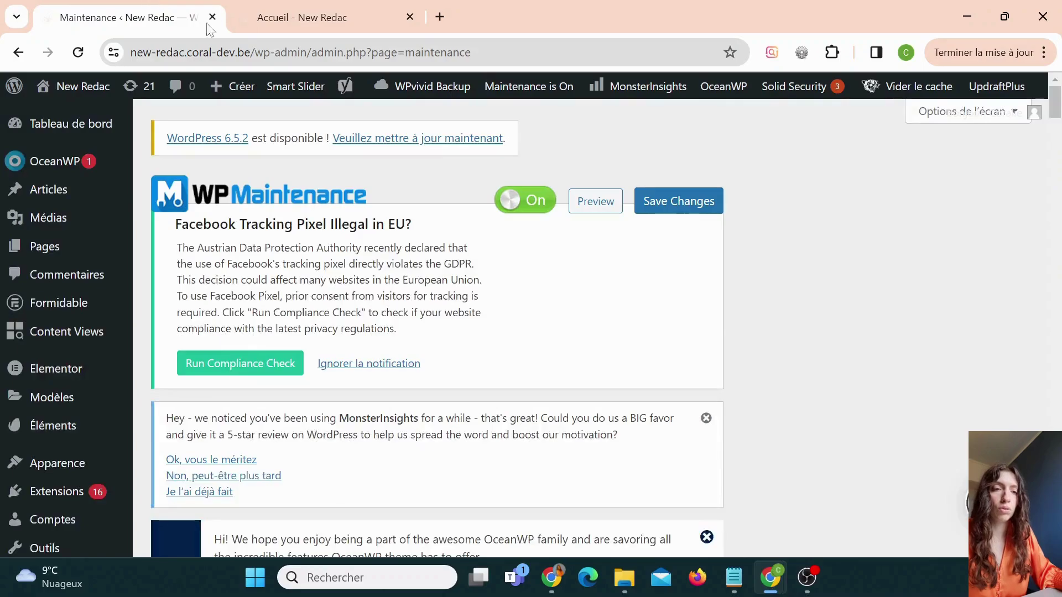
pyautogui.scroll(-10, 761, 211)
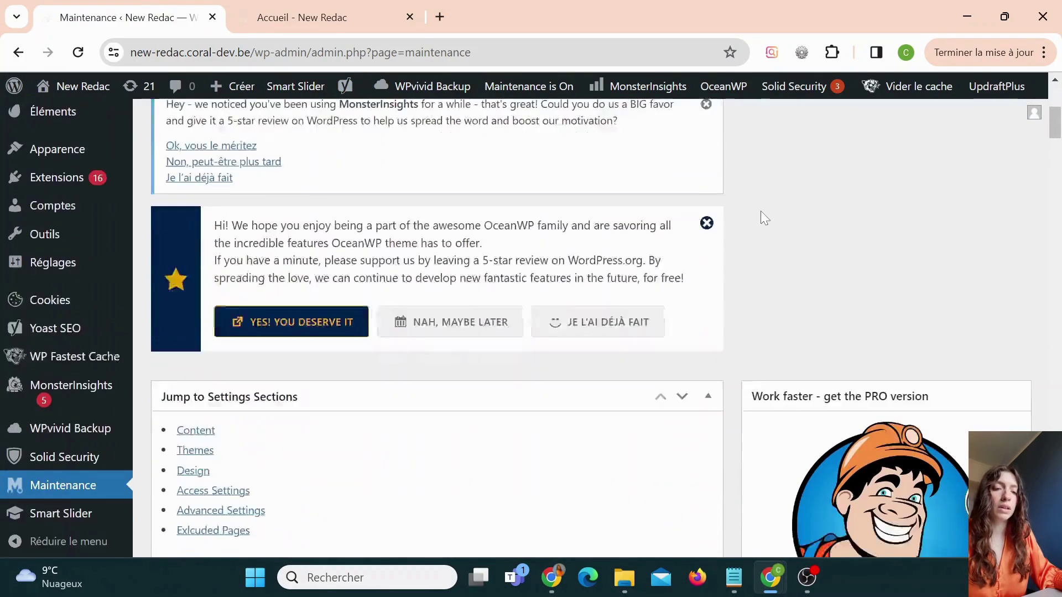
pyautogui.scroll(-2, 761, 217)
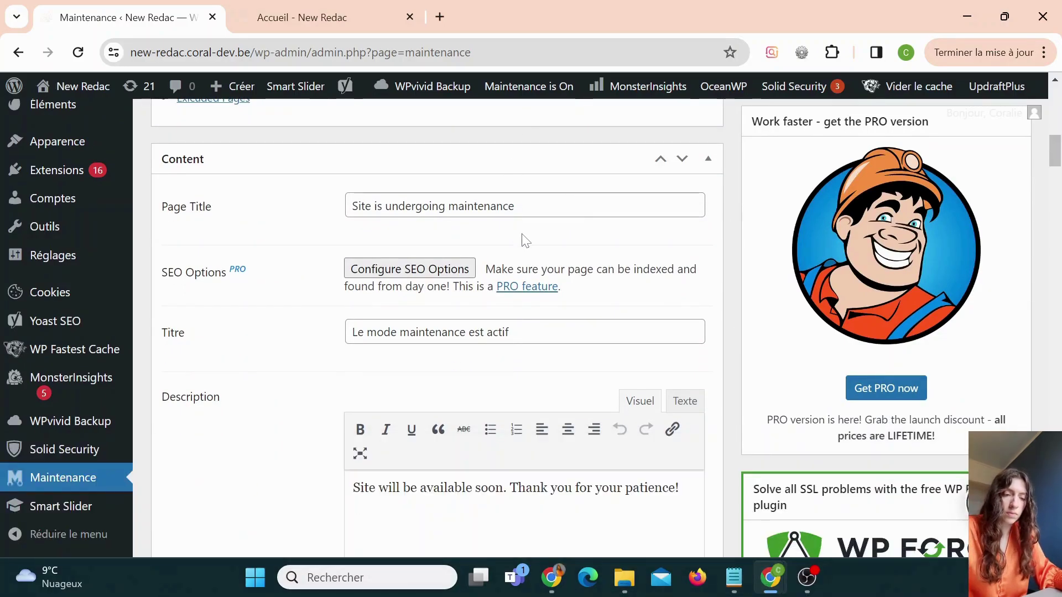
pyautogui.hotkey('alt', 'Tab')
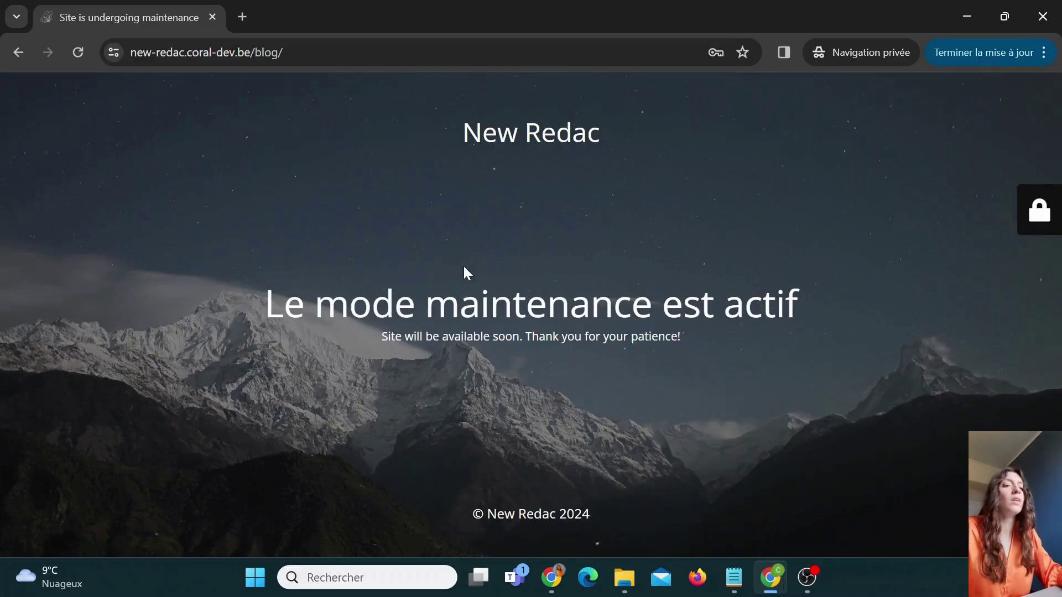
pyautogui.moveTo(368, 338); pyautogui.dragTo(649, 338)
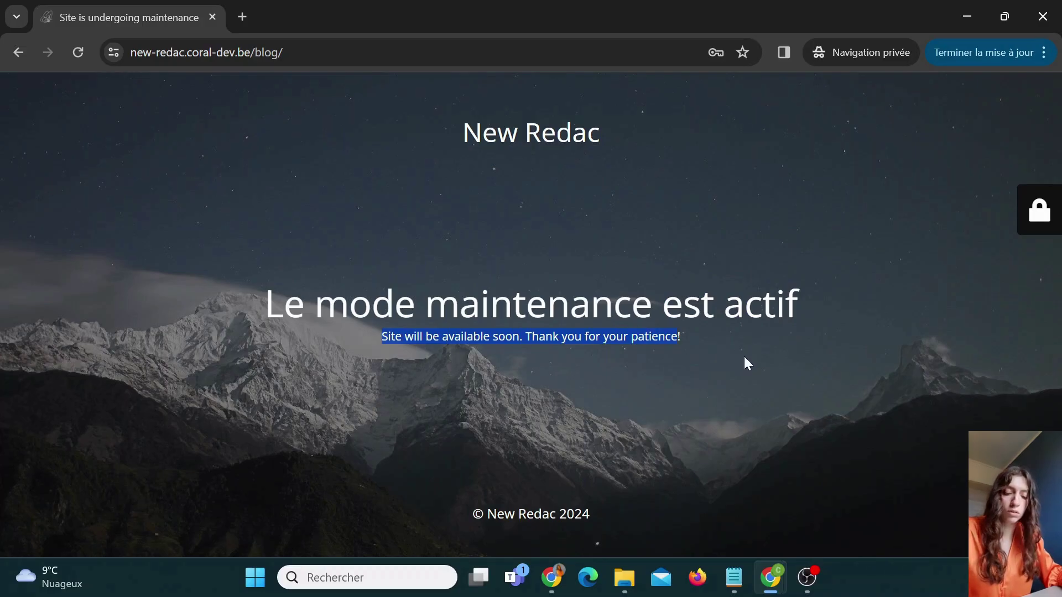
pyautogui.hotkey('alt', 'Tab')
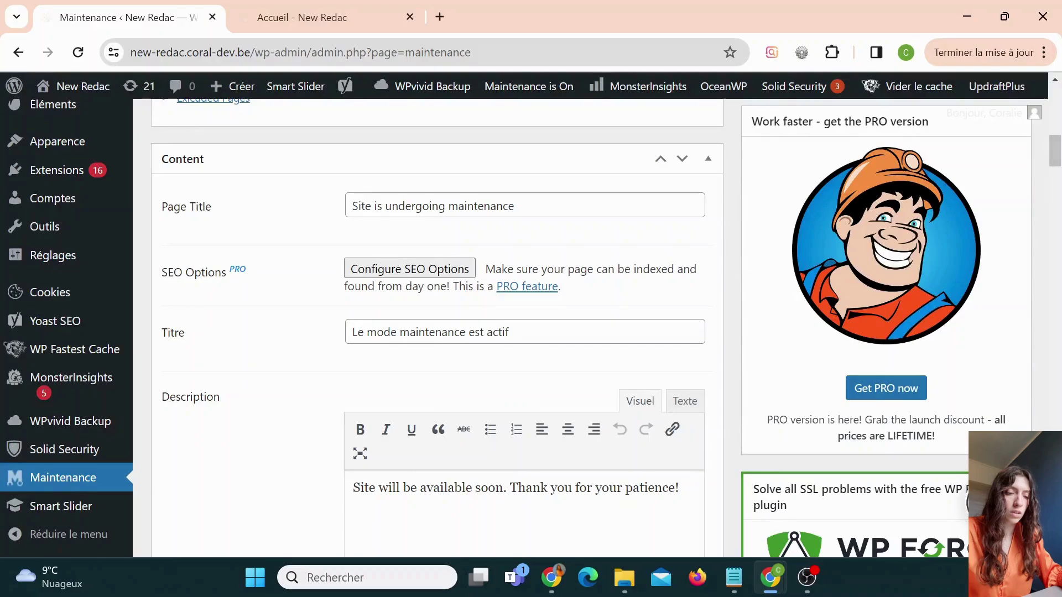
# Replace the maintenance page description with "Le site est en maintenance, il sera bientôt disponible. Merci pour votre patience !" and save the changes.
pyautogui.scroll(-3, 436, 326)
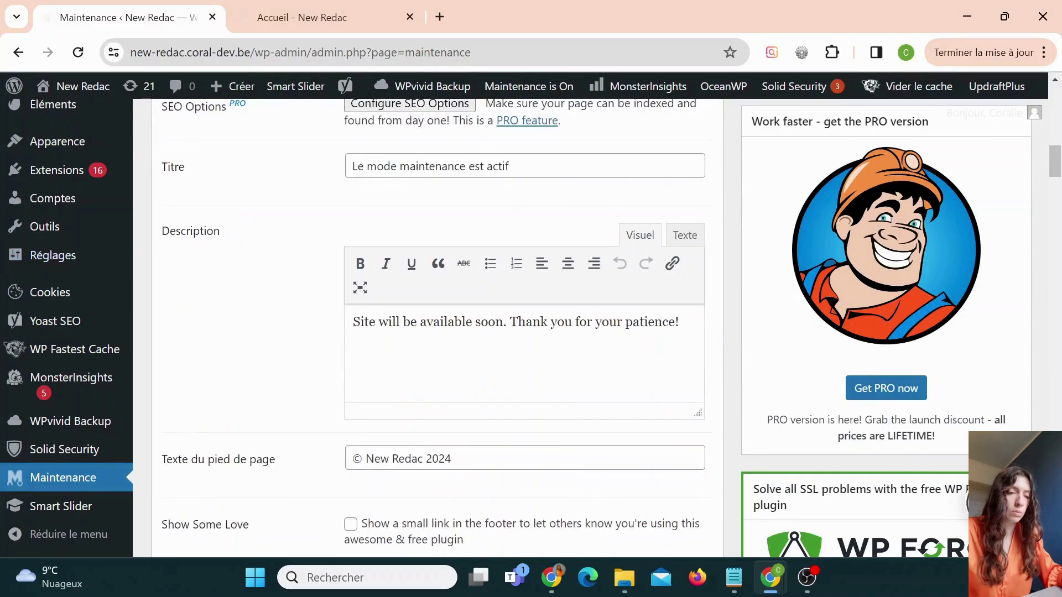
pyautogui.moveTo(680, 321); pyautogui.dragTo(353, 322)
pyautogui.write('Le site est')
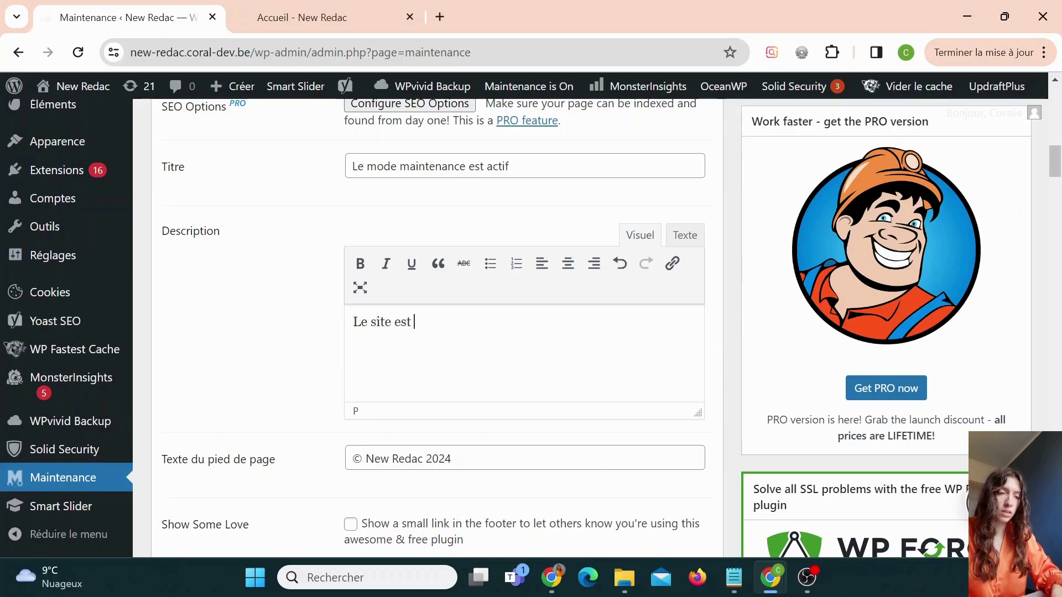
pyautogui.write(' en maintena')
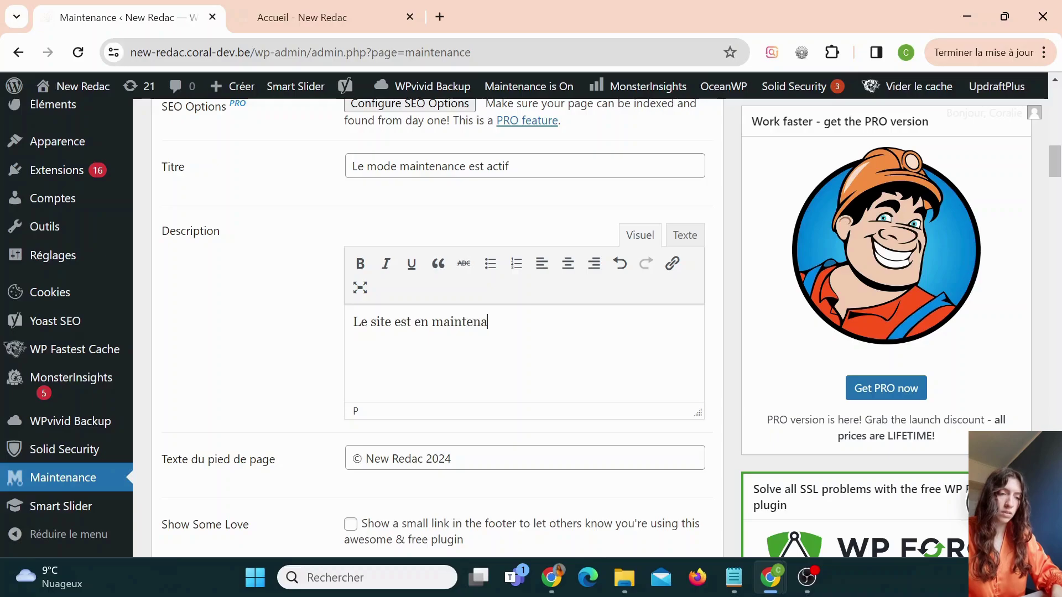
pyautogui.write('nce, il se')
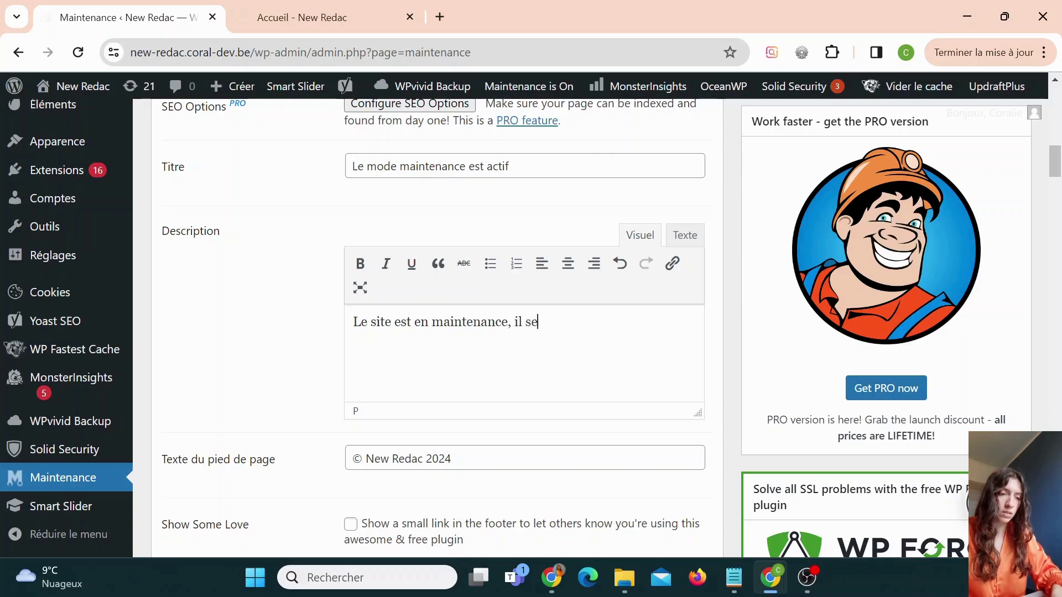
pyautogui.write('ra bient')
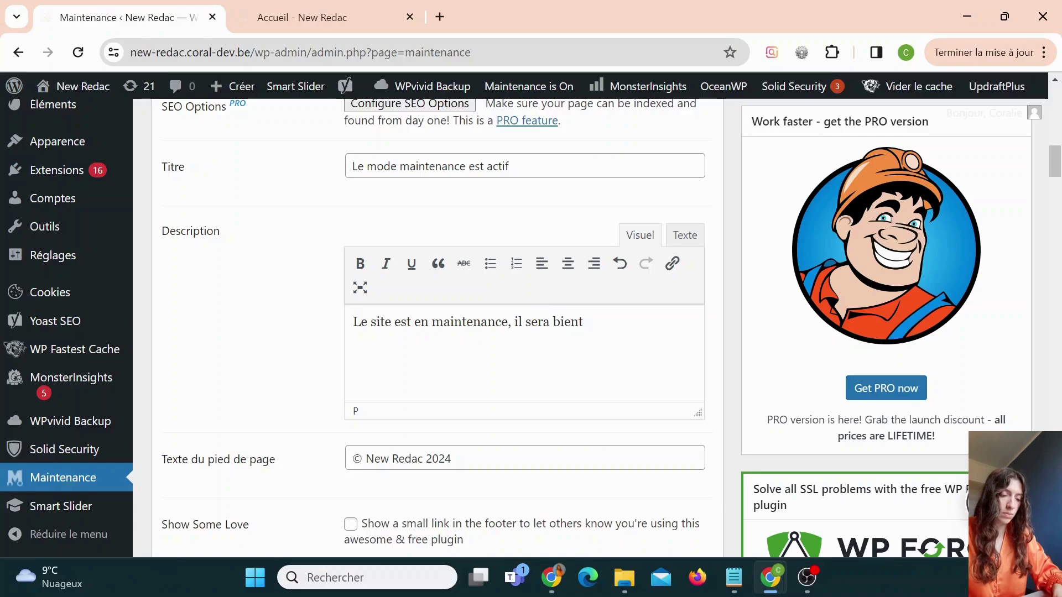
pyautogui.write('ôt disponi')
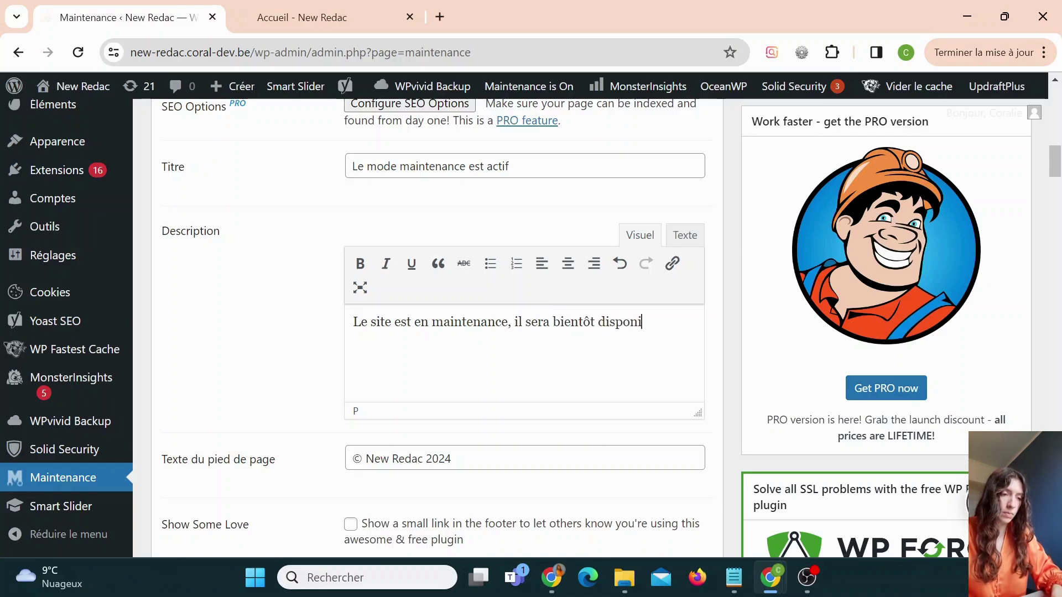
pyautogui.write('ble. Me')
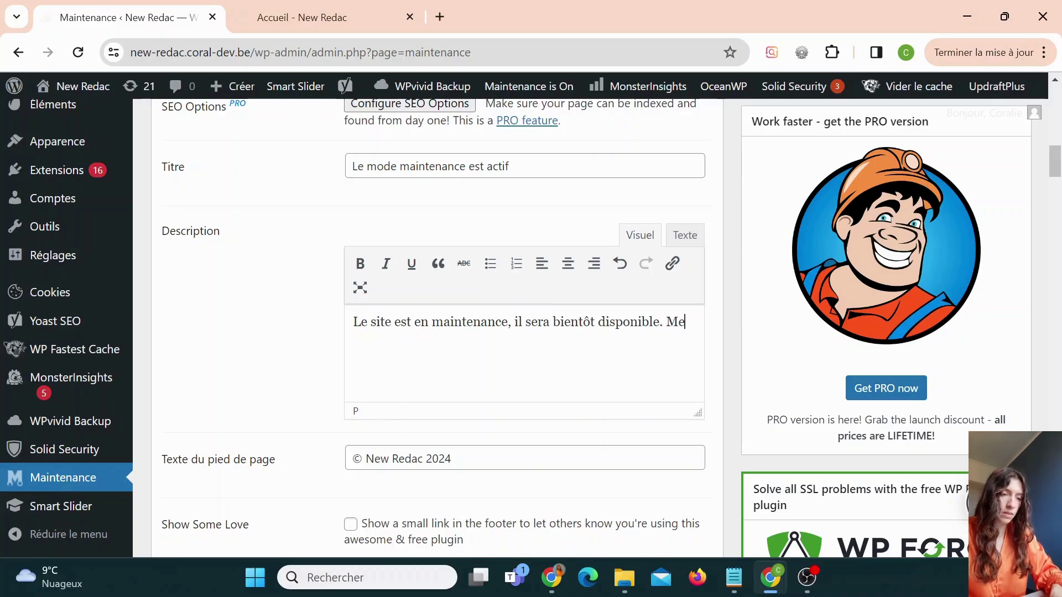
pyautogui.write('rci pour vo')
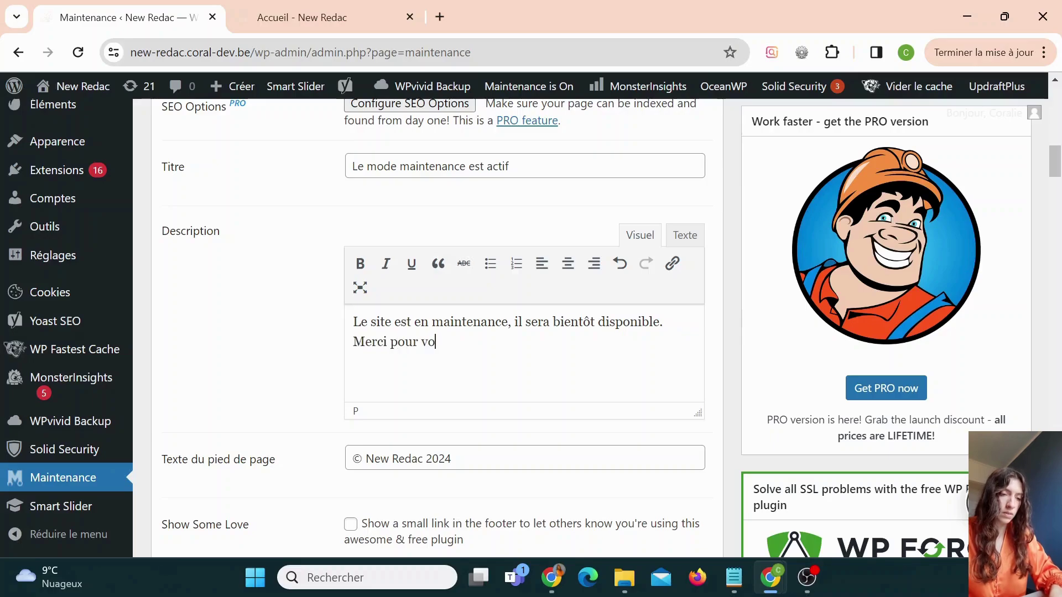
pyautogui.write('tre patience !')
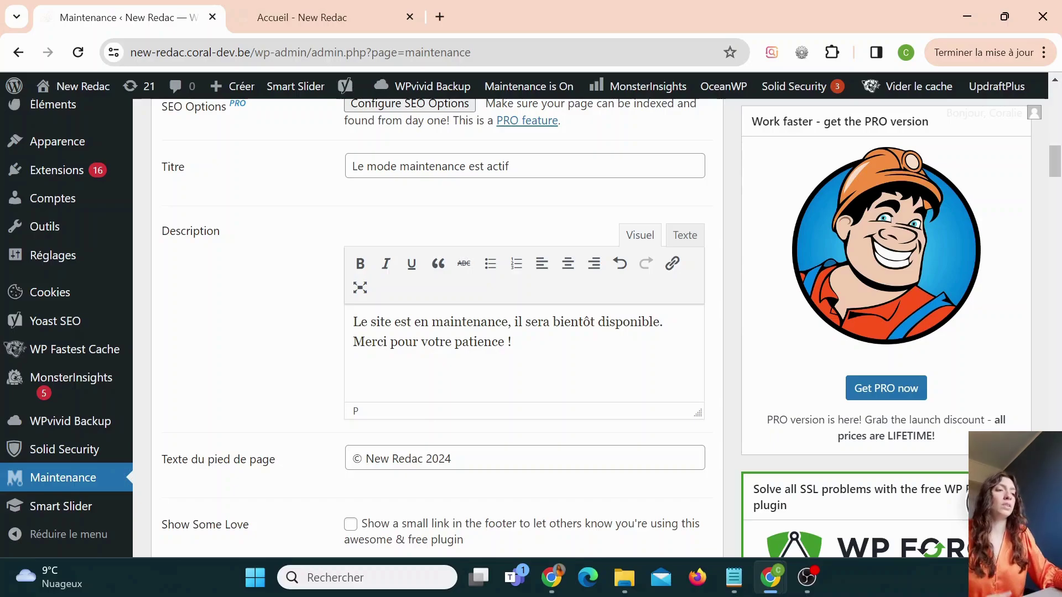
pyautogui.scroll(15, 640, 282)
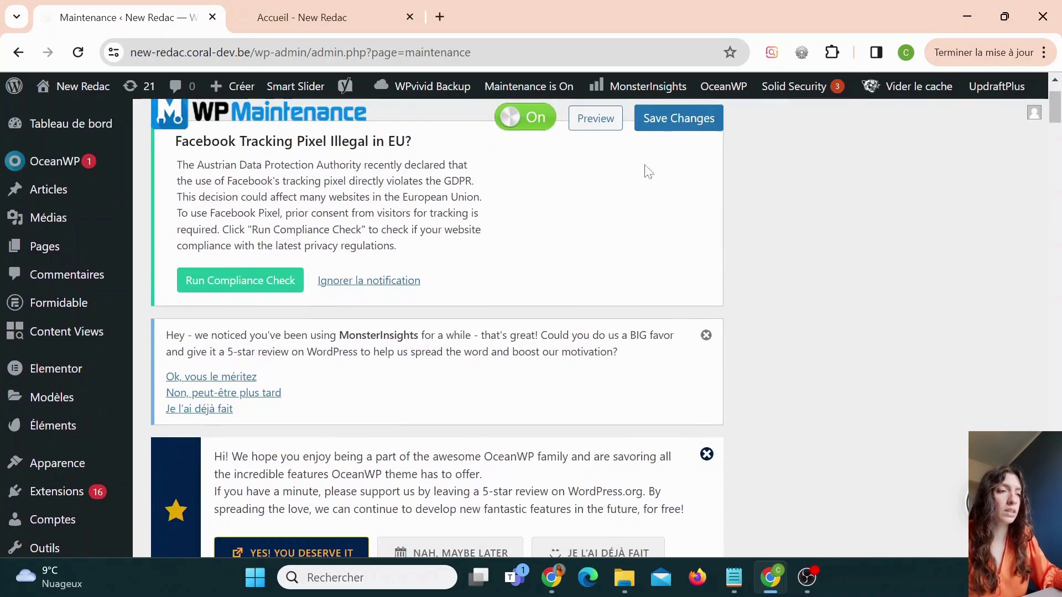
pyautogui.click(652, 120)
# Reload the public maintenance page in the private browsing window and check its description text.
pyautogui.scroll(-3, 606, 318)
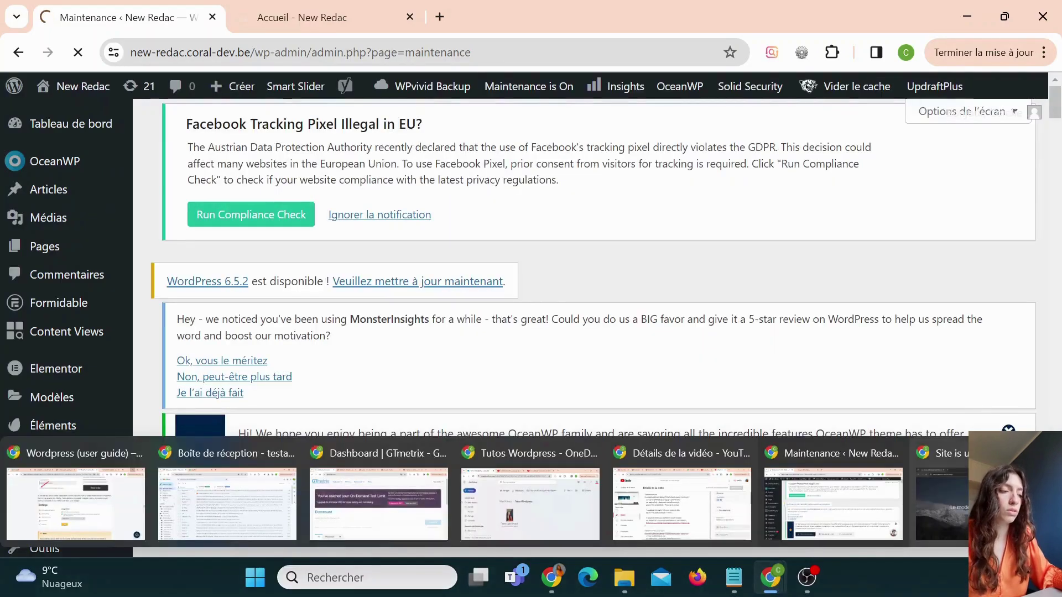
pyautogui.click(940, 497)
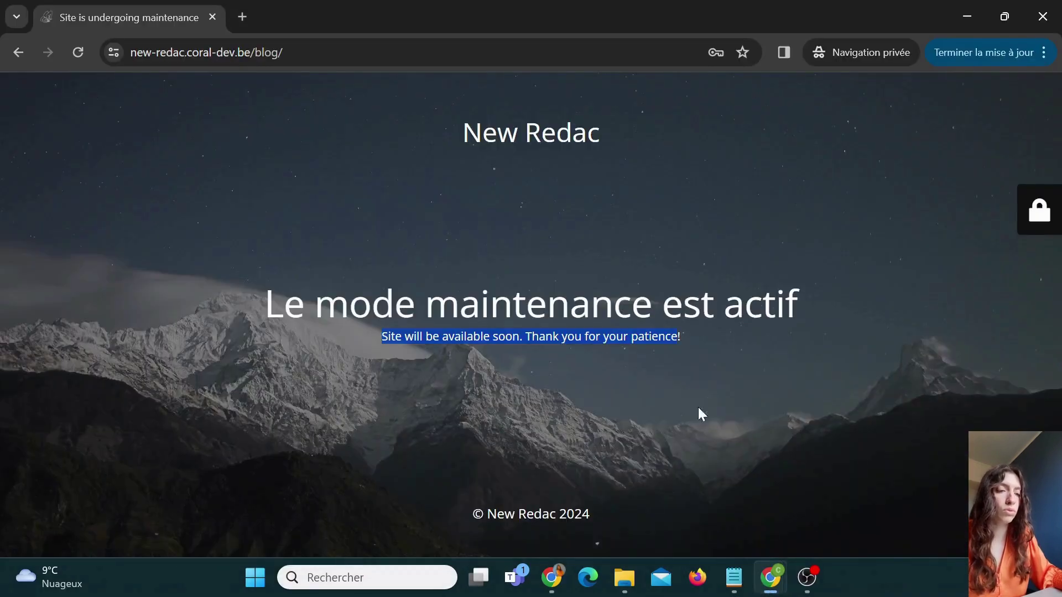
pyautogui.click(78, 52)
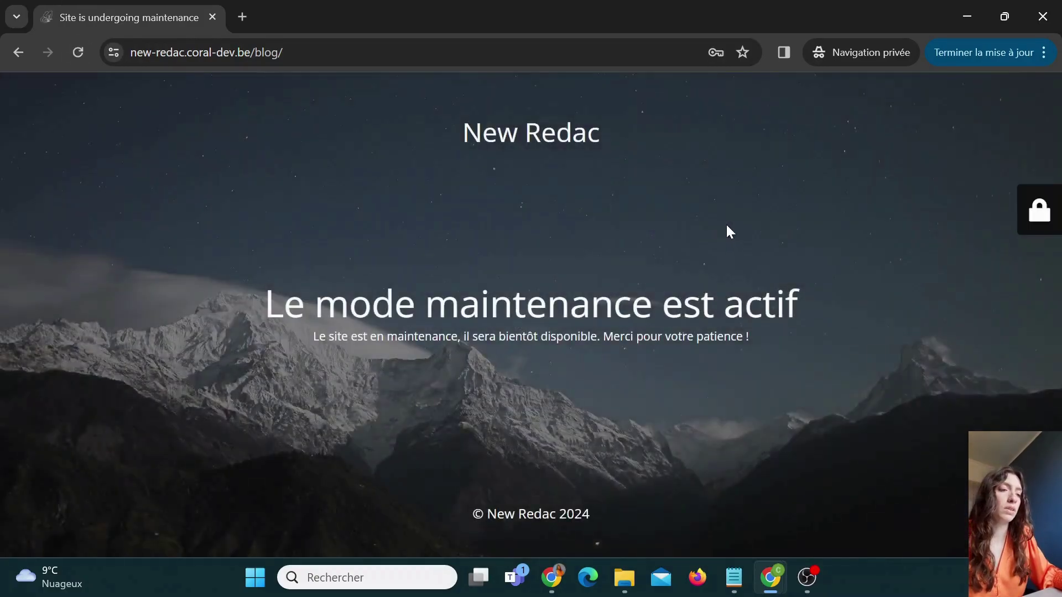
pyautogui.moveTo(312, 337); pyautogui.dragTo(714, 338)
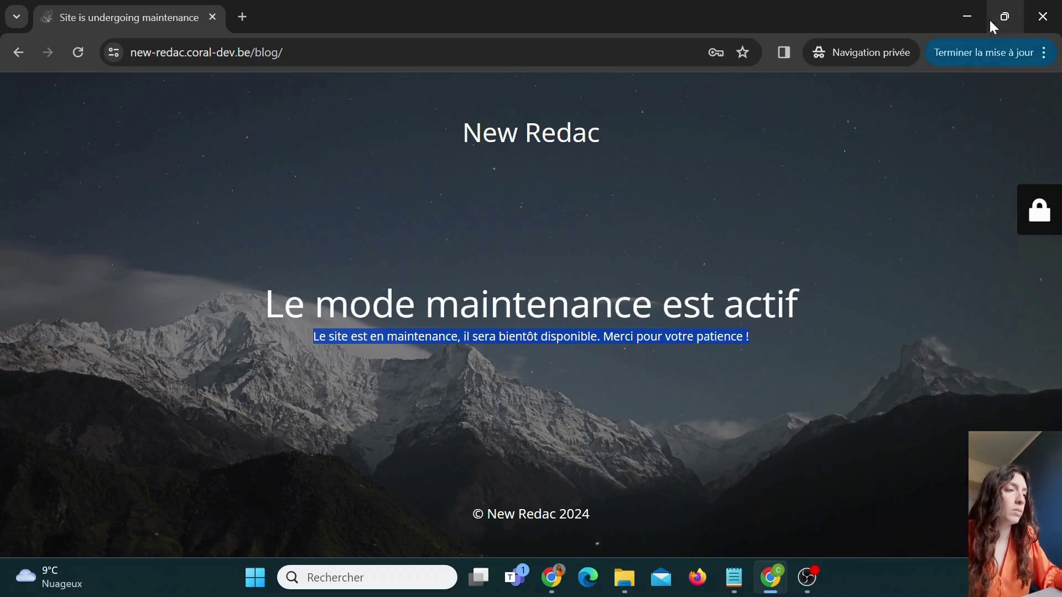
# Compare the footer text in the Maintenance content settings with the footer on the public maintenance page.
pyautogui.click(968, 16)
pyautogui.scroll(-15, 423, 371)
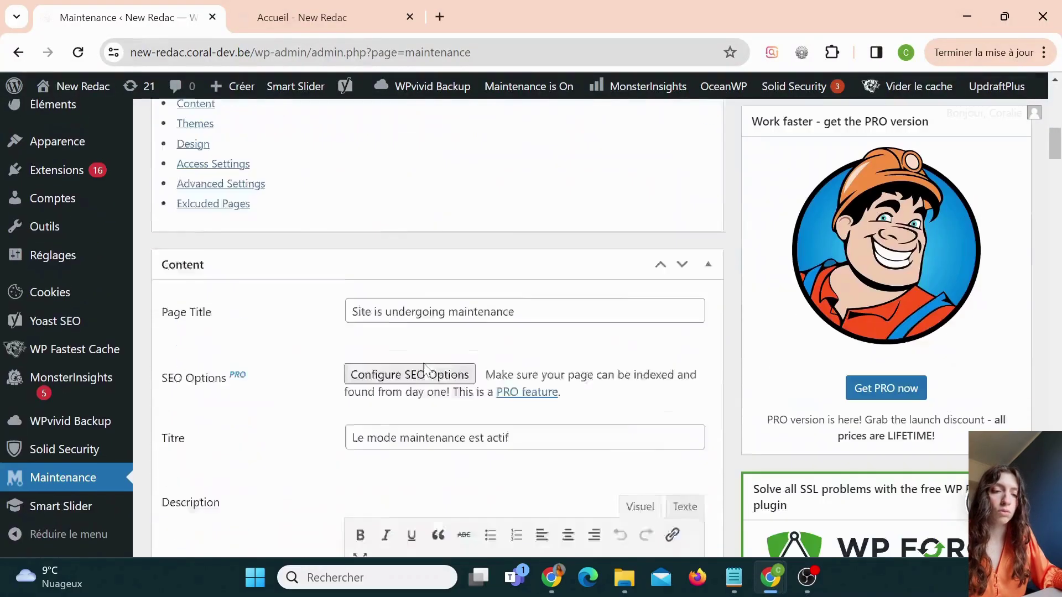
pyautogui.scroll(-2, 455, 118)
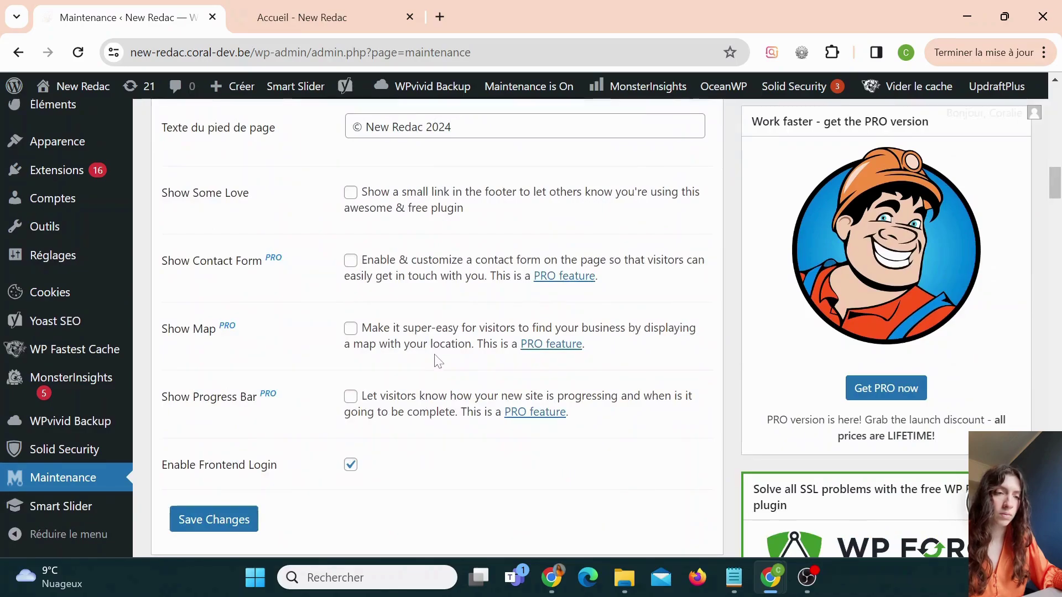
pyautogui.moveTo(451, 127); pyautogui.dragTo(339, 136)
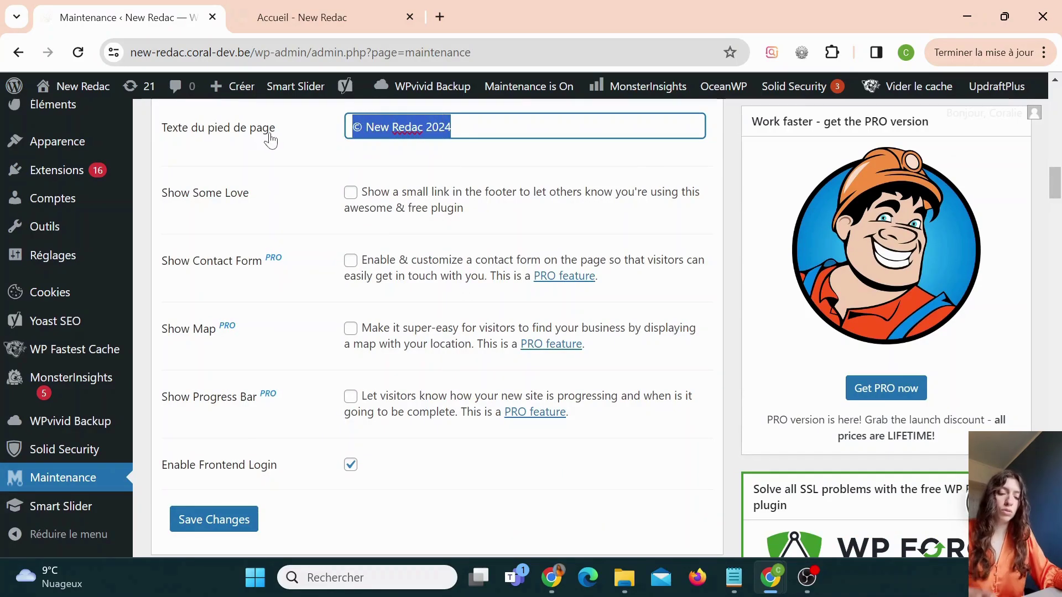
pyautogui.hotkey('alt', 'Tab')
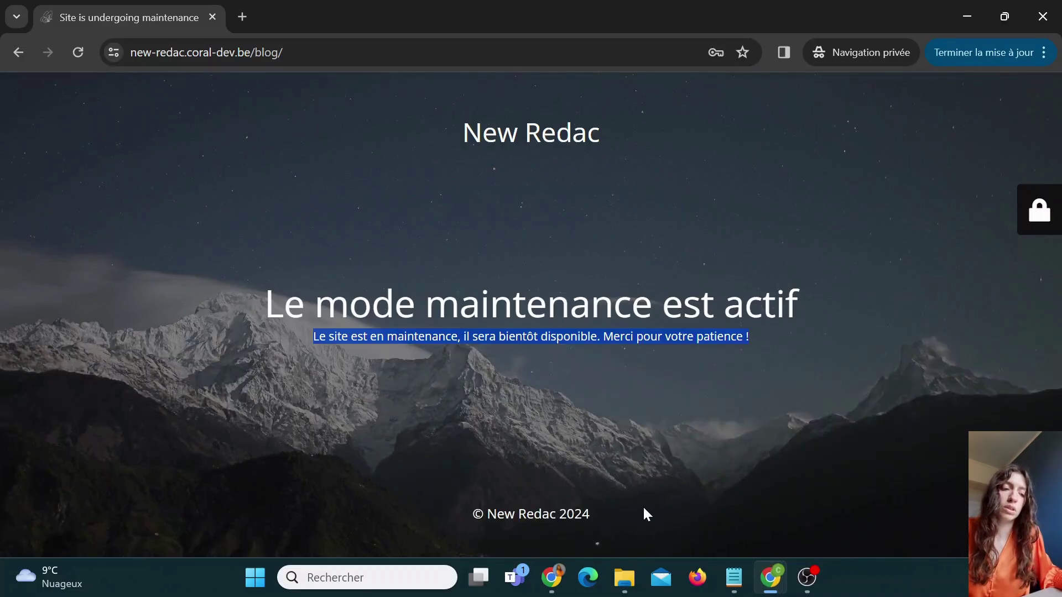
pyautogui.hotkey('alt', 'Tab')
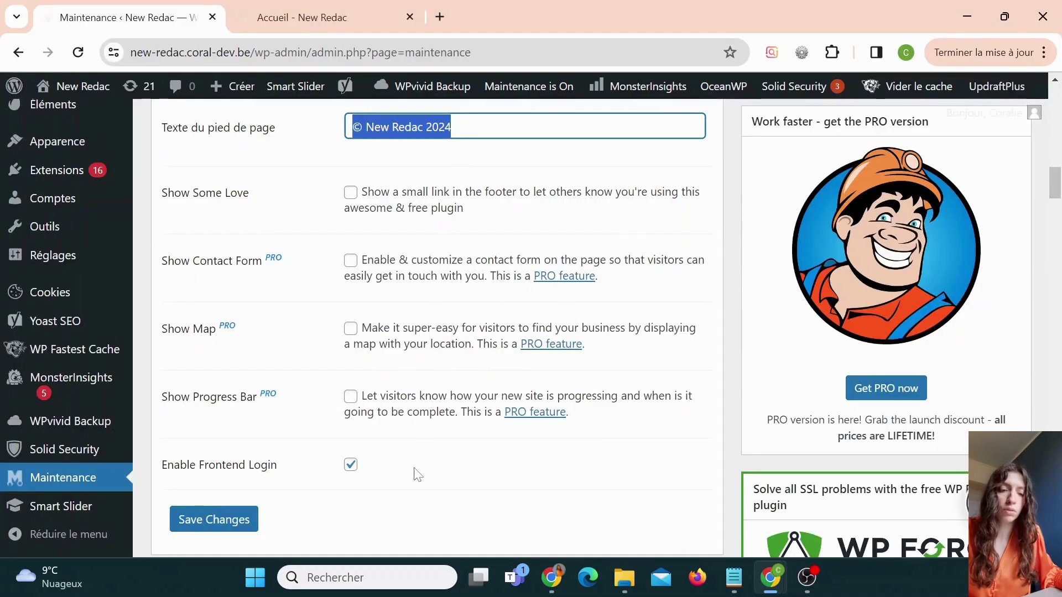
# Disable the frontend login option, view the user login panel it controls on the public page, and save the changes.
pyautogui.click(351, 467)
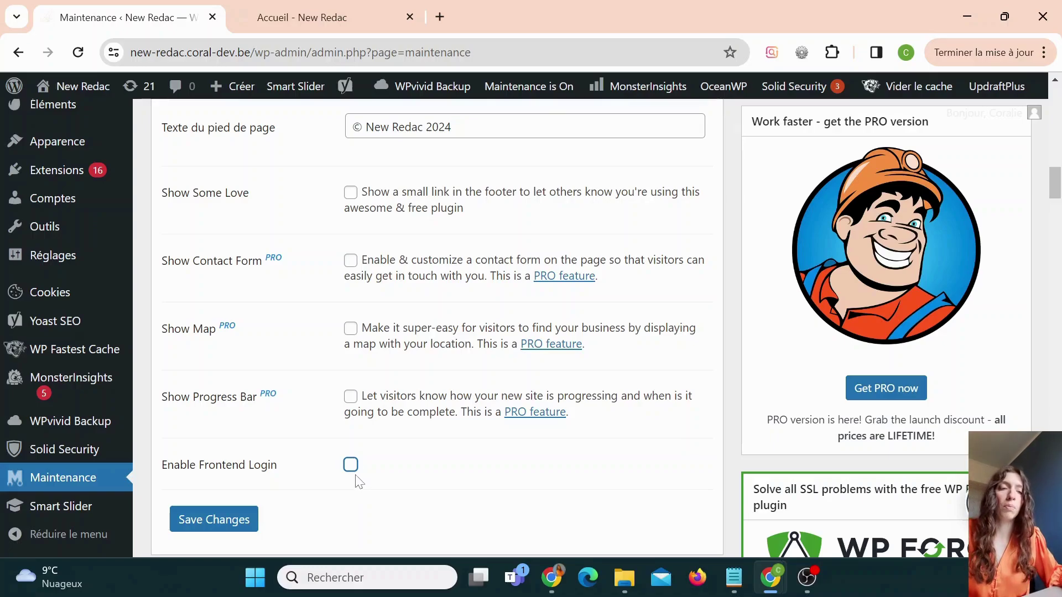
pyautogui.hotkey('alt', 'Tab')
pyautogui.click(1023, 221)
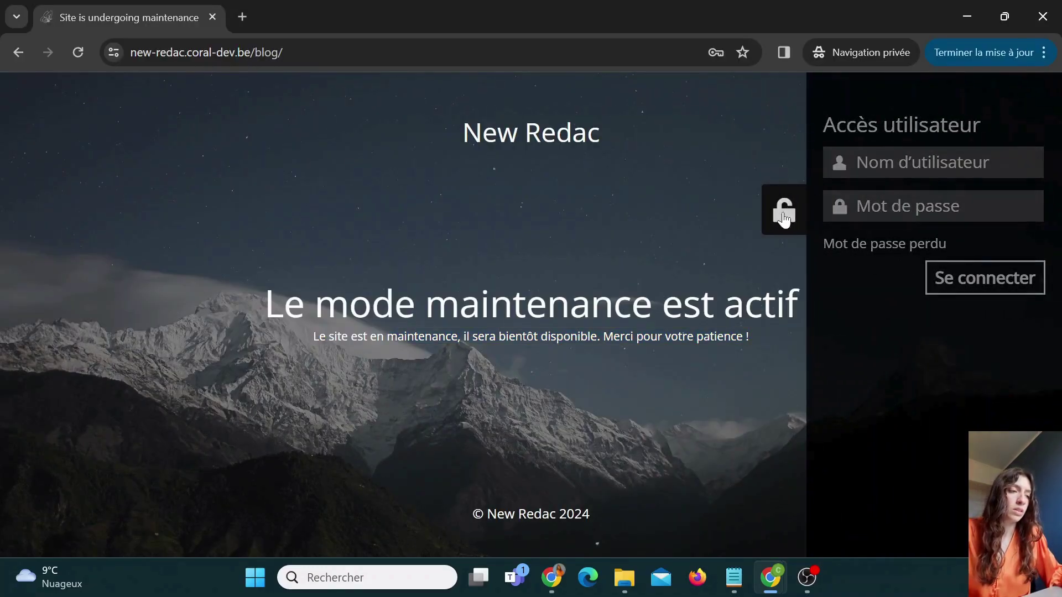
pyautogui.click(779, 212)
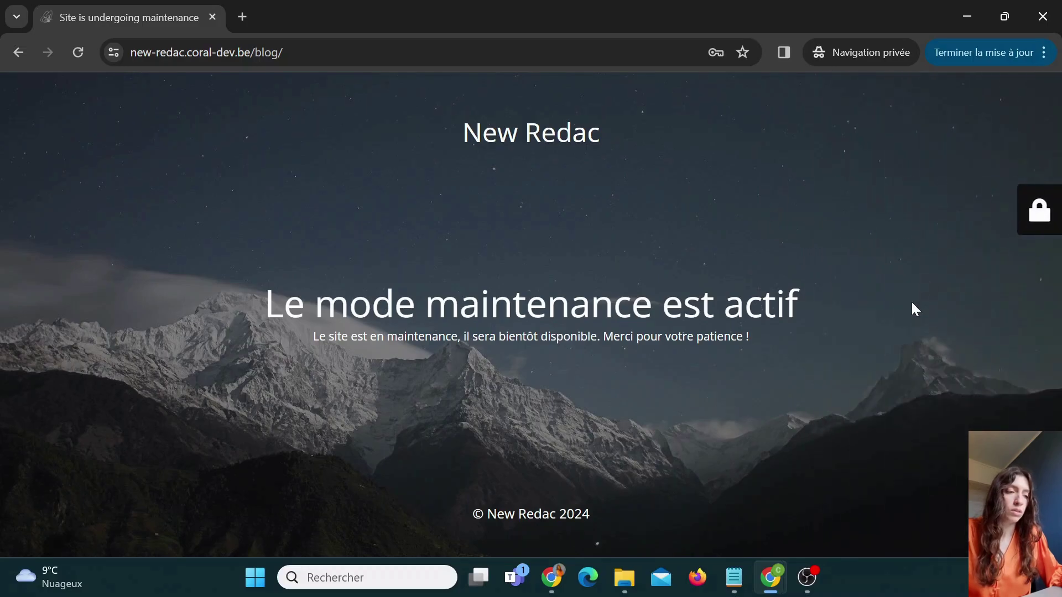
pyautogui.hotkey('alt', 'Tab')
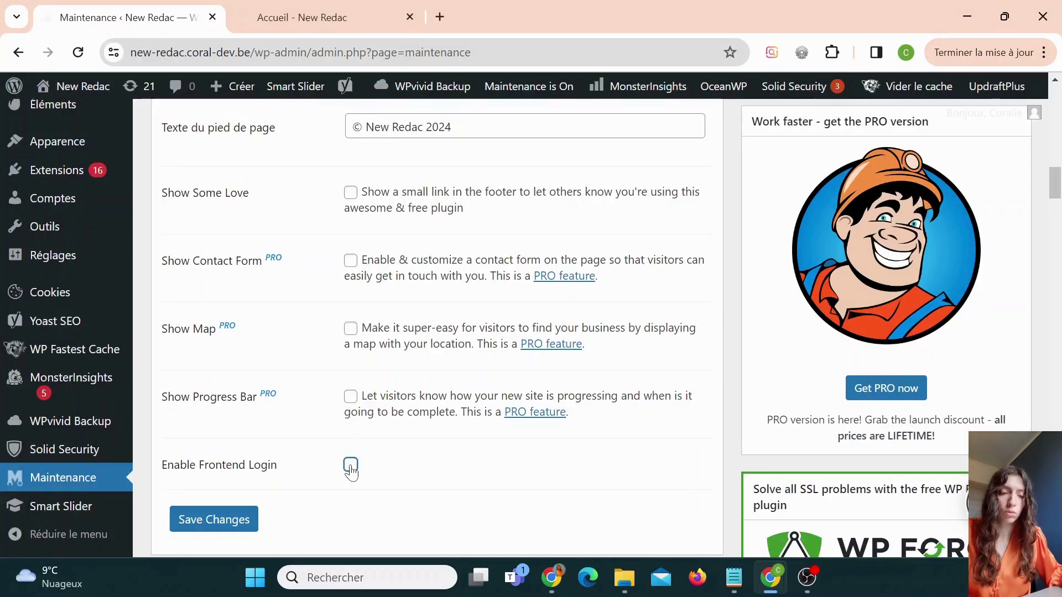
pyautogui.click(237, 525)
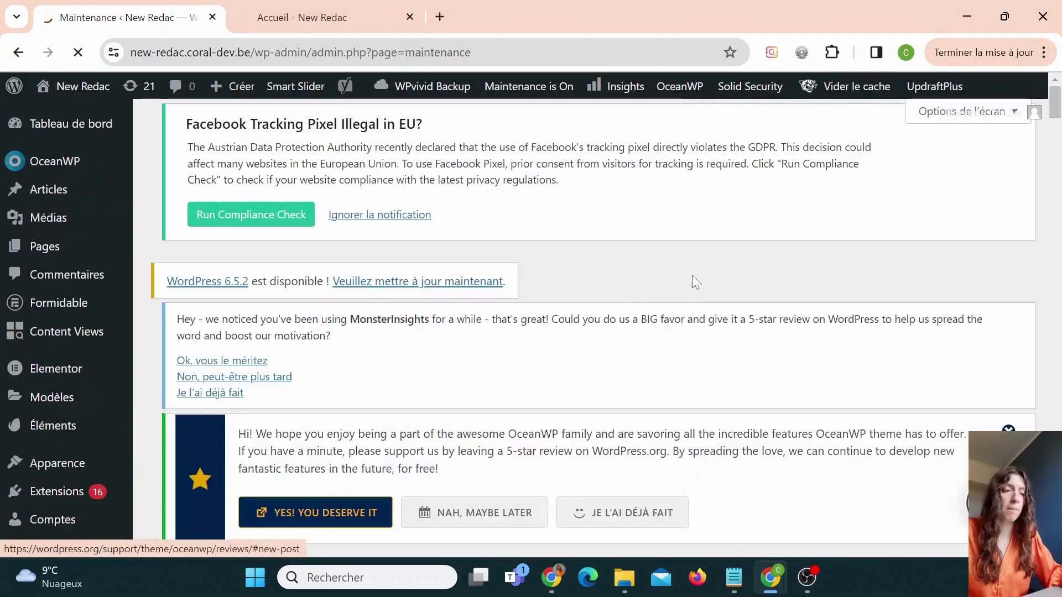
# Reload the public maintenance page in the private window to check for the login lock, then return to the settings.
pyautogui.hotkey('alt', 'Tab')
pyautogui.click(78, 52)
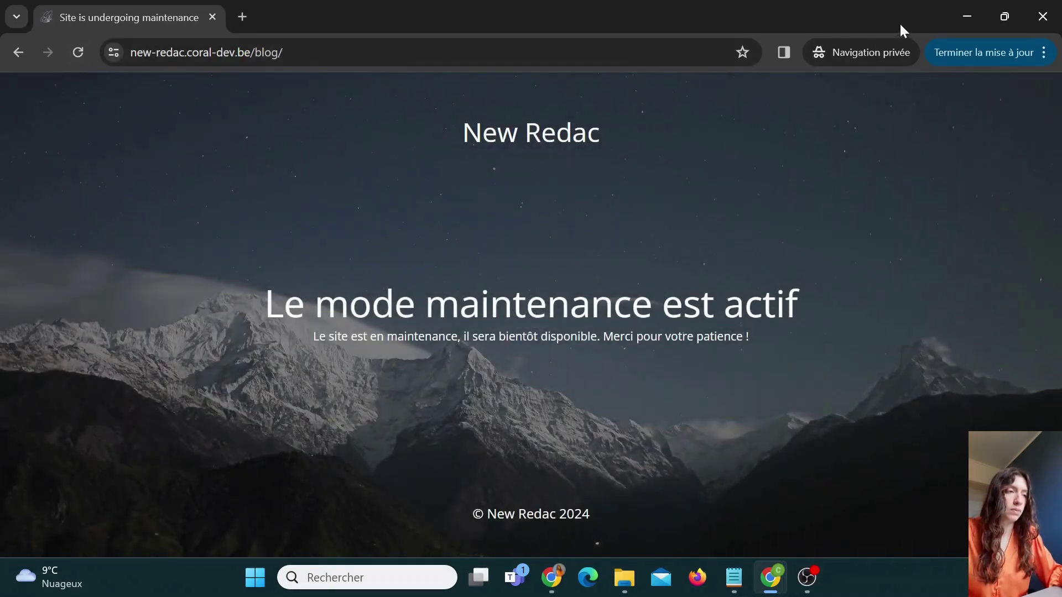
pyautogui.hotkey('alt', 'Tab')
# Set the dark red butterfly line drawing from the media library as the logo in the Design section.
pyautogui.scroll(-3, 541, 412)
pyautogui.scroll(-20, 540, 412)
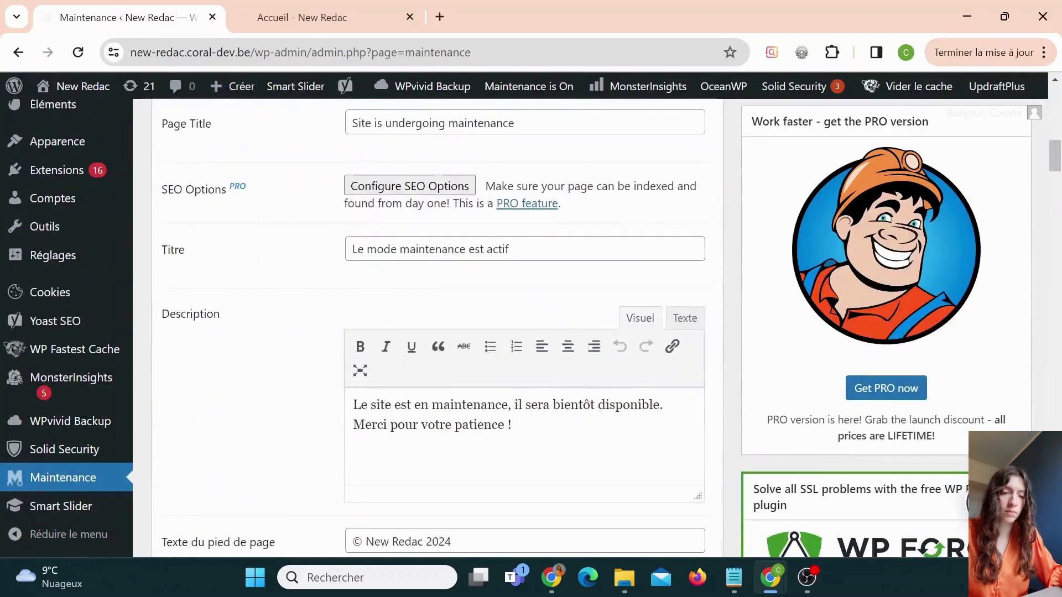
pyautogui.scroll(6, 561, 378)
pyautogui.scroll(6, 559, 380)
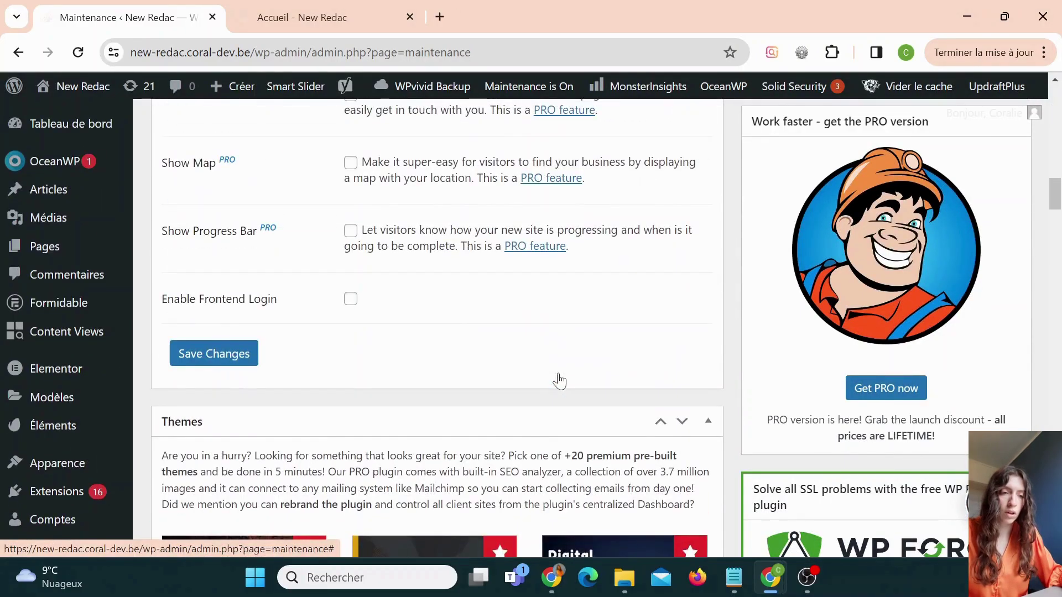
pyautogui.scroll(-6, 284, 332)
pyautogui.scroll(-20, 344, 440)
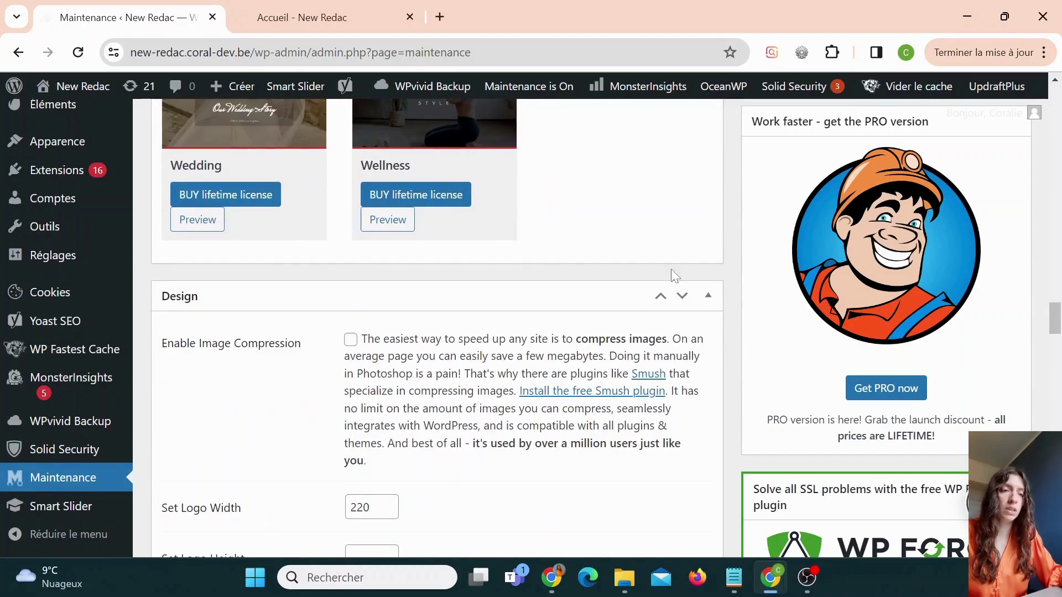
pyautogui.scroll(-3, 526, 267)
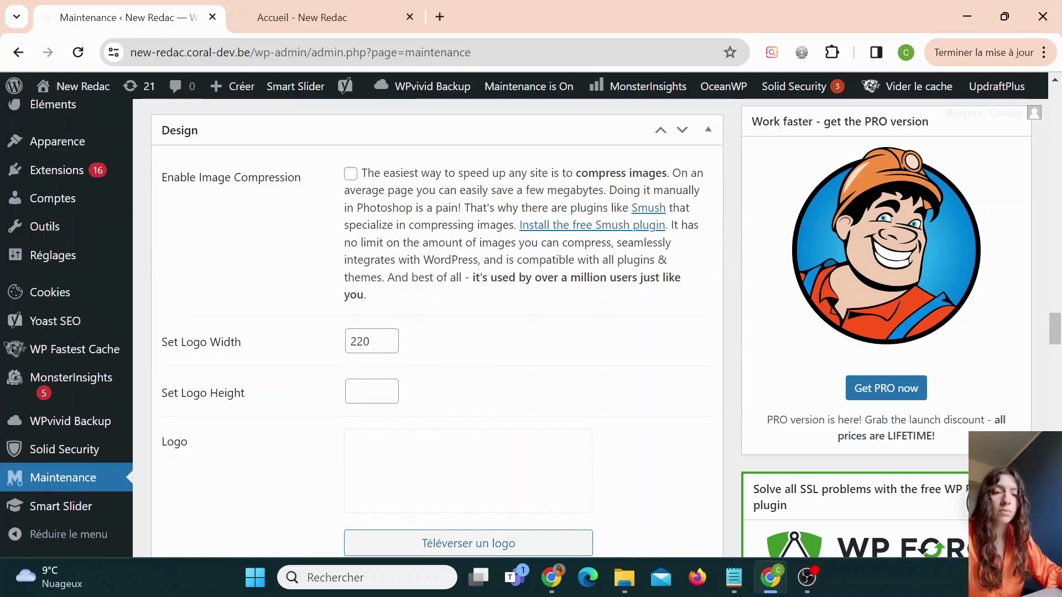
pyautogui.scroll(-3, 437, 371)
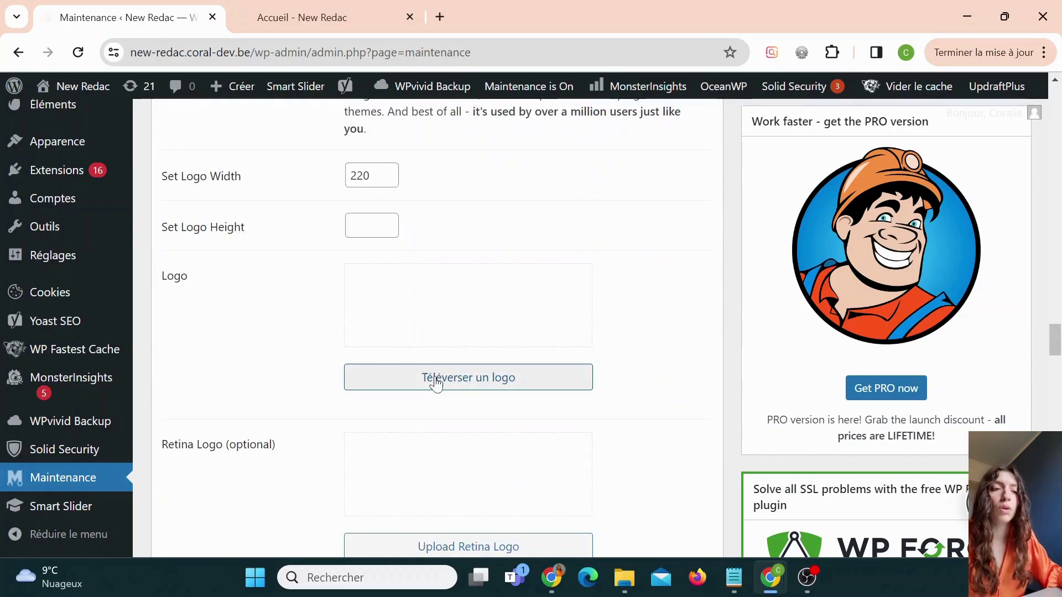
pyautogui.click(435, 380)
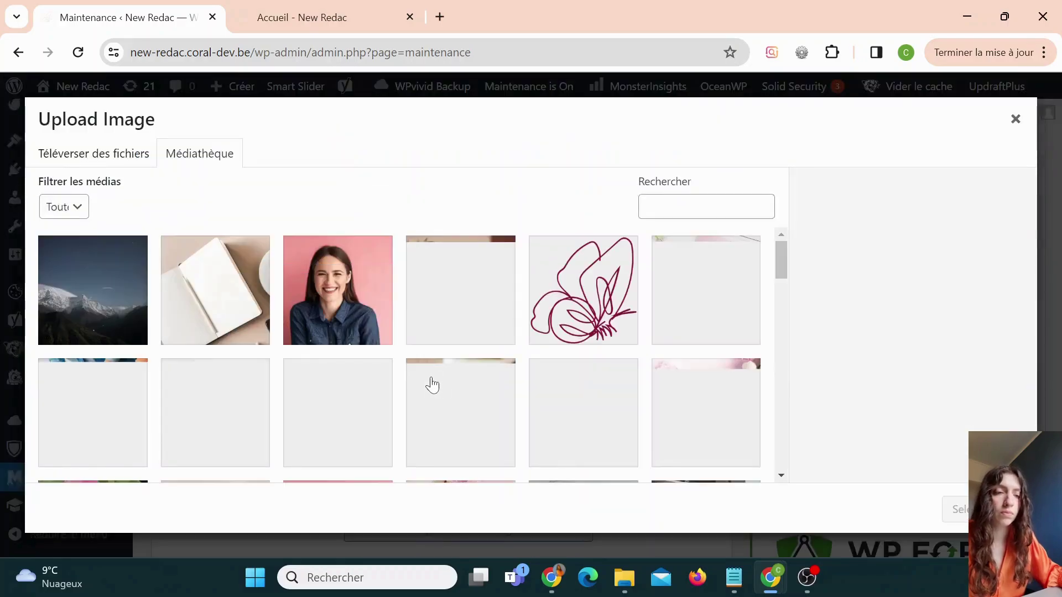
pyautogui.click(561, 321)
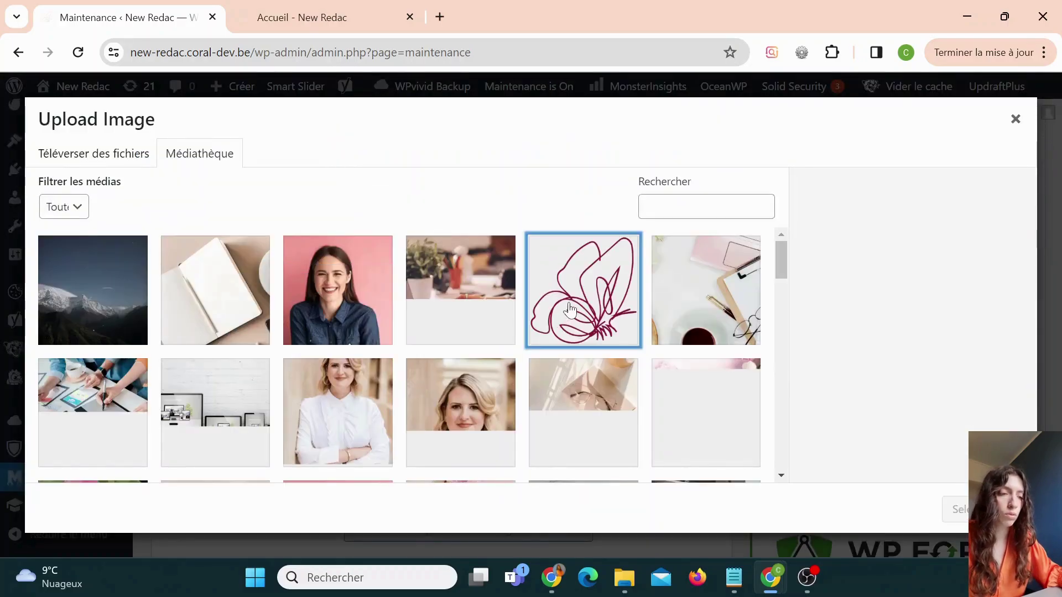
pyautogui.click(956, 508)
# Set the logo width to 120 in the Design section.
pyautogui.scroll(2, 535, 393)
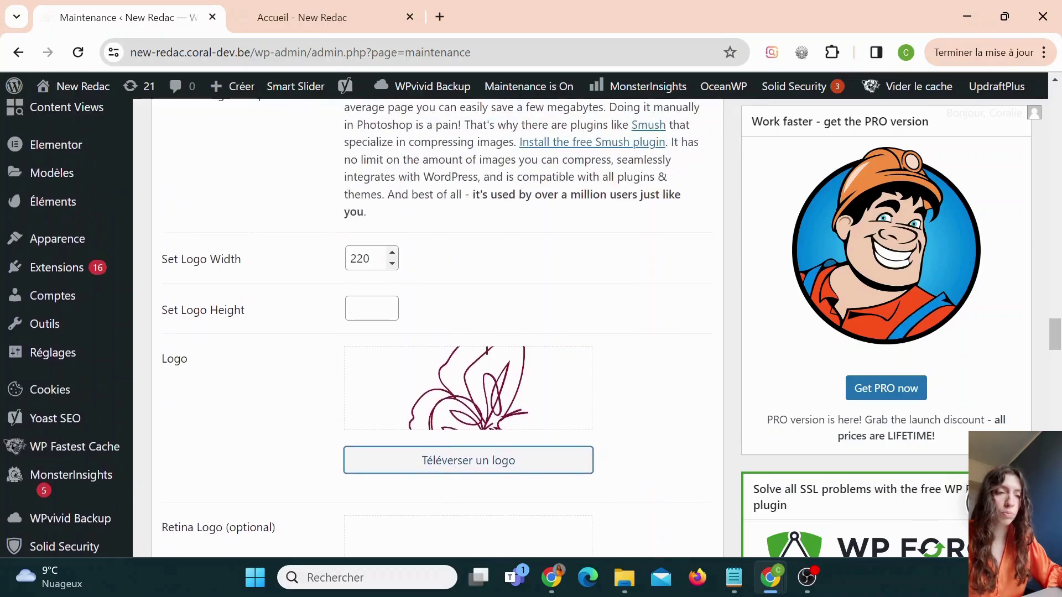
pyautogui.click(357, 258)
pyautogui.moveTo(356, 258); pyautogui.dragTo(351, 258)
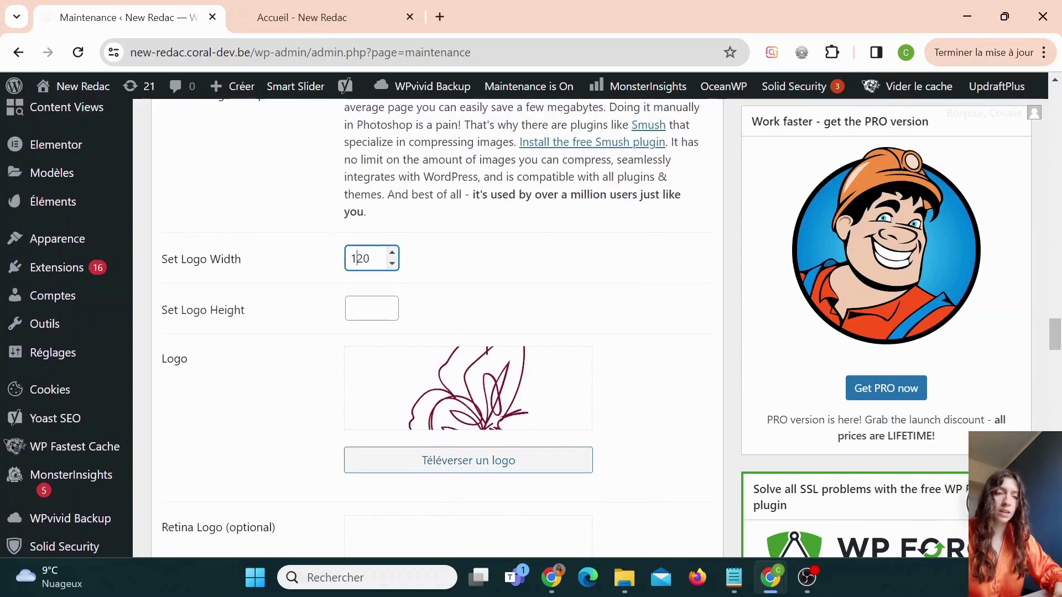
pyautogui.scroll(4, 426, 245)
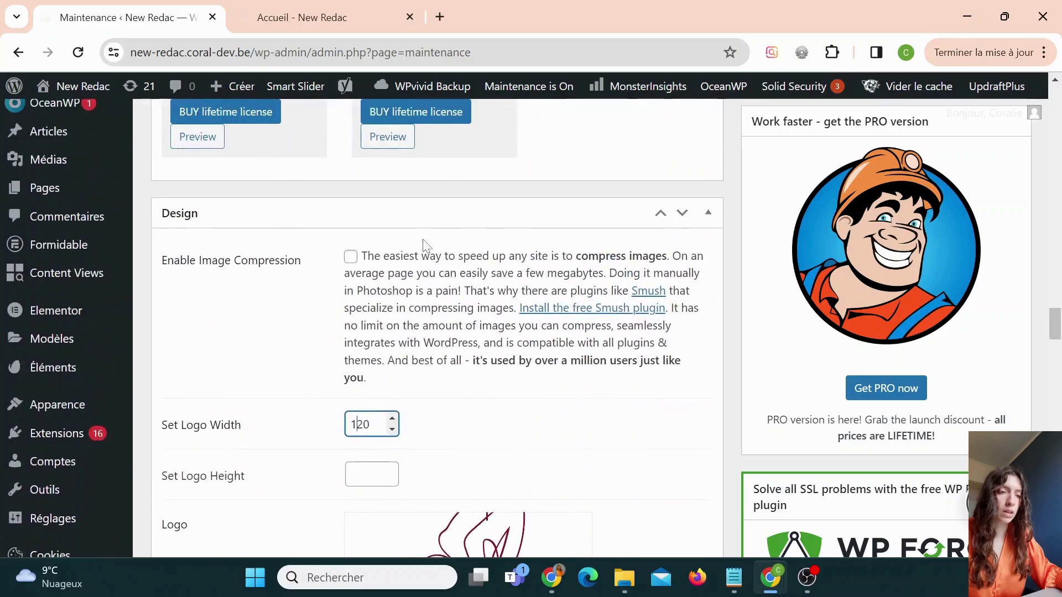
# Save the logo settings in the Design section.
pyautogui.scroll(-6, 425, 245)
pyautogui.scroll(-15, 424, 244)
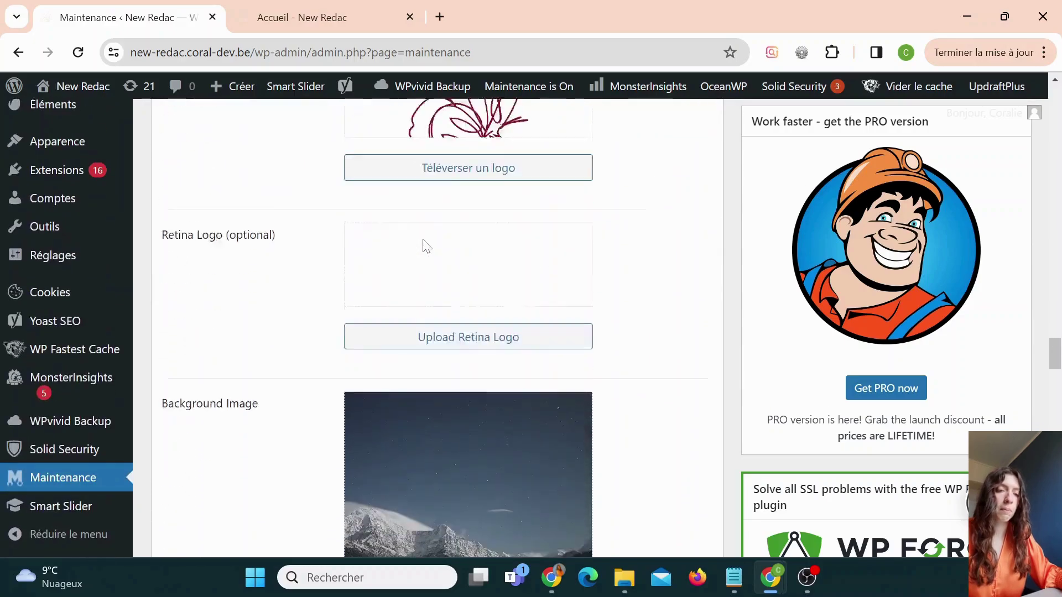
pyautogui.scroll(4, 285, 222)
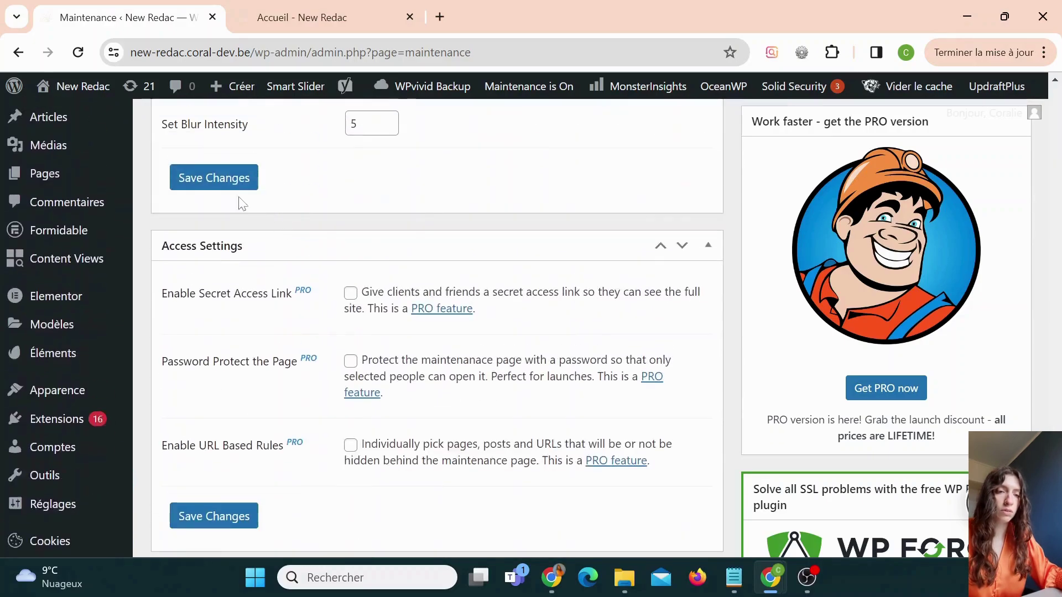
pyautogui.click(201, 178)
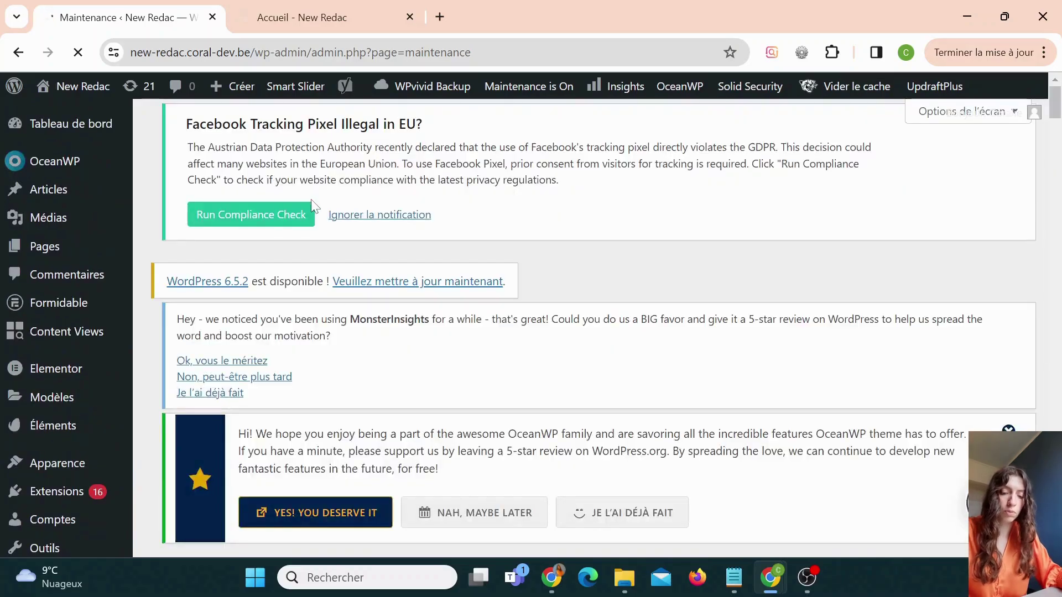
# Reload the public maintenance page in the private window to check the logo, then return to the plugin settings.
pyautogui.hotkey('alt', 'Tab')
pyautogui.click(78, 52)
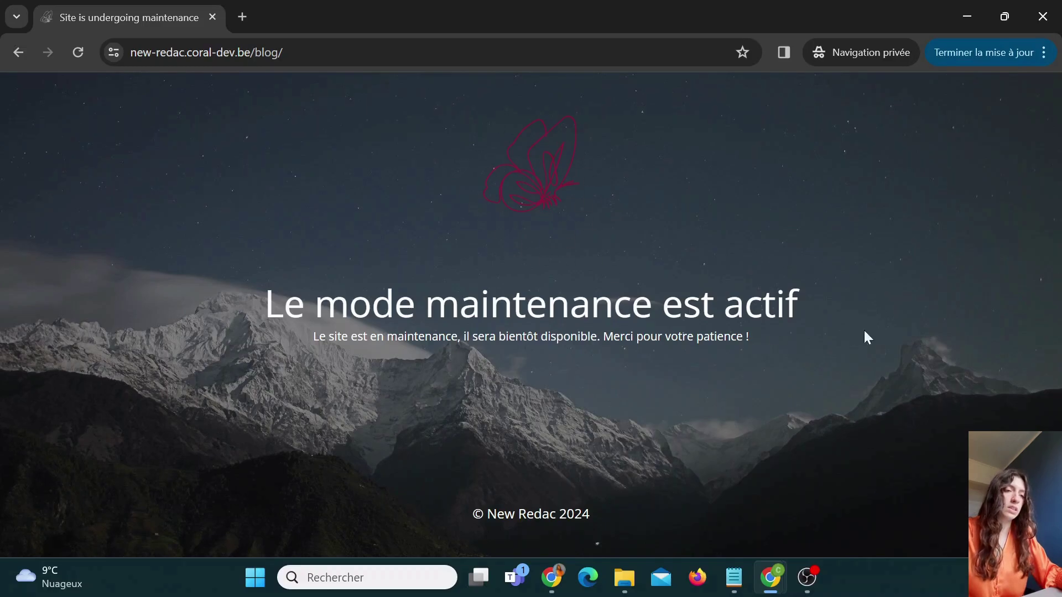
pyautogui.hotkey('alt', 'Tab')
pyautogui.hotkey('alt', 'Tab')
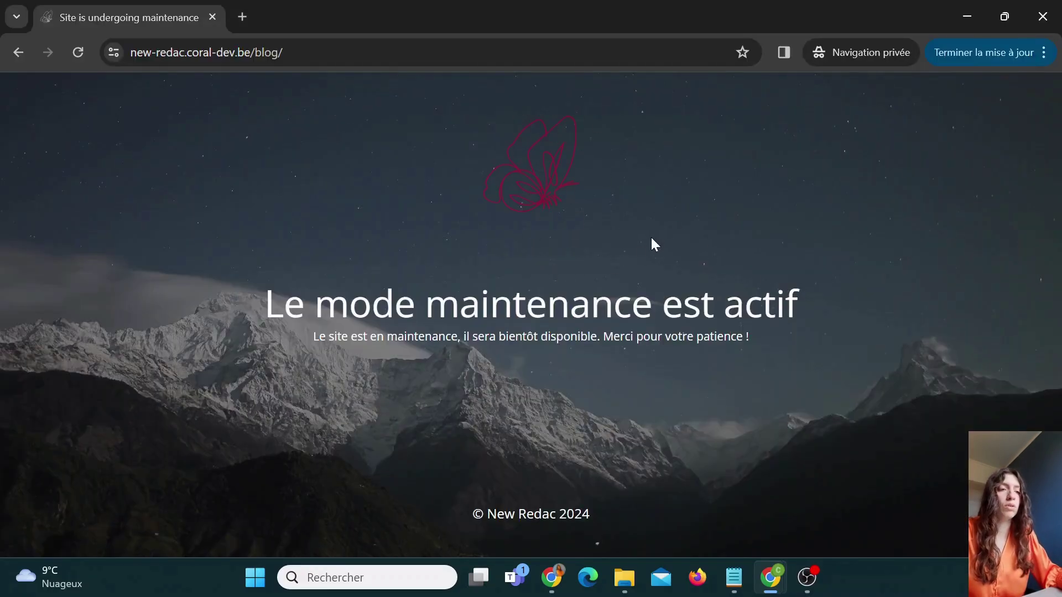
pyautogui.hotkey('alt', 'Tab')
# Review the Design section's background image, preloader, color, font and blur options, including the choices offered for Font Family.
pyautogui.scroll(-15, 479, 329)
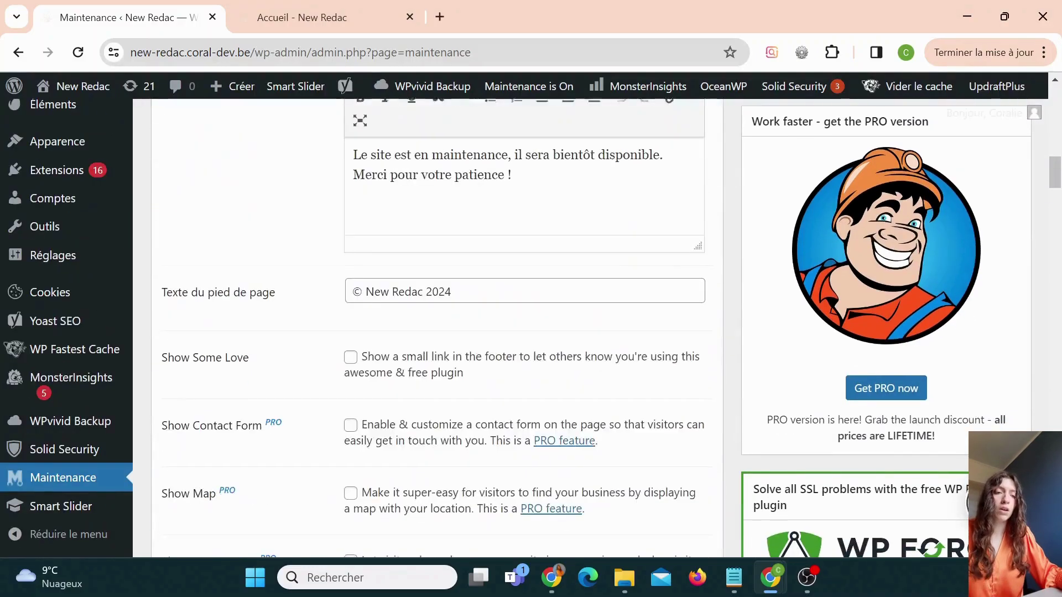
pyautogui.scroll(-20, 480, 284)
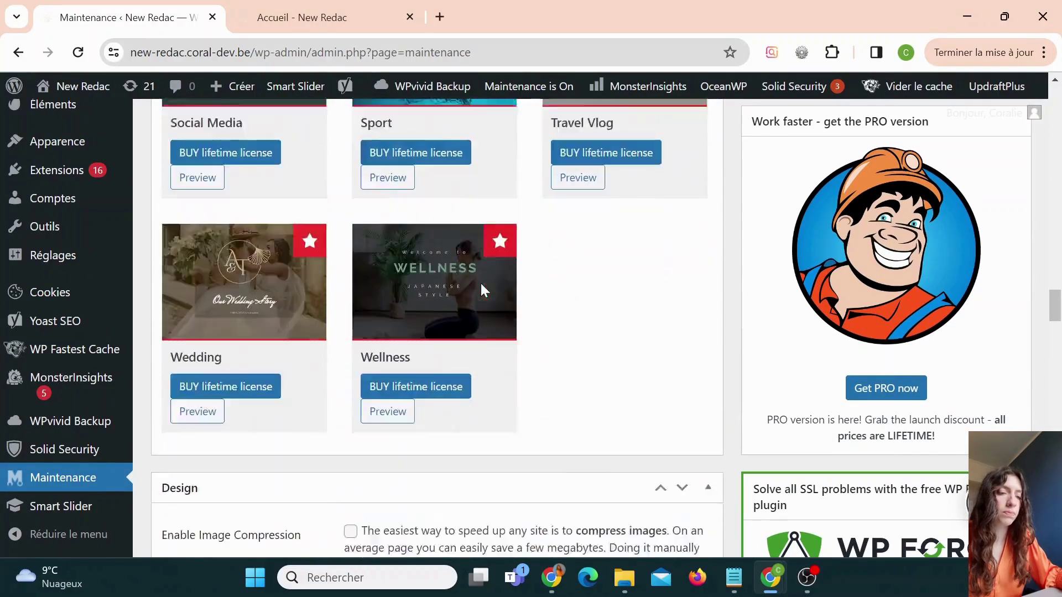
pyautogui.scroll(-20, 480, 283)
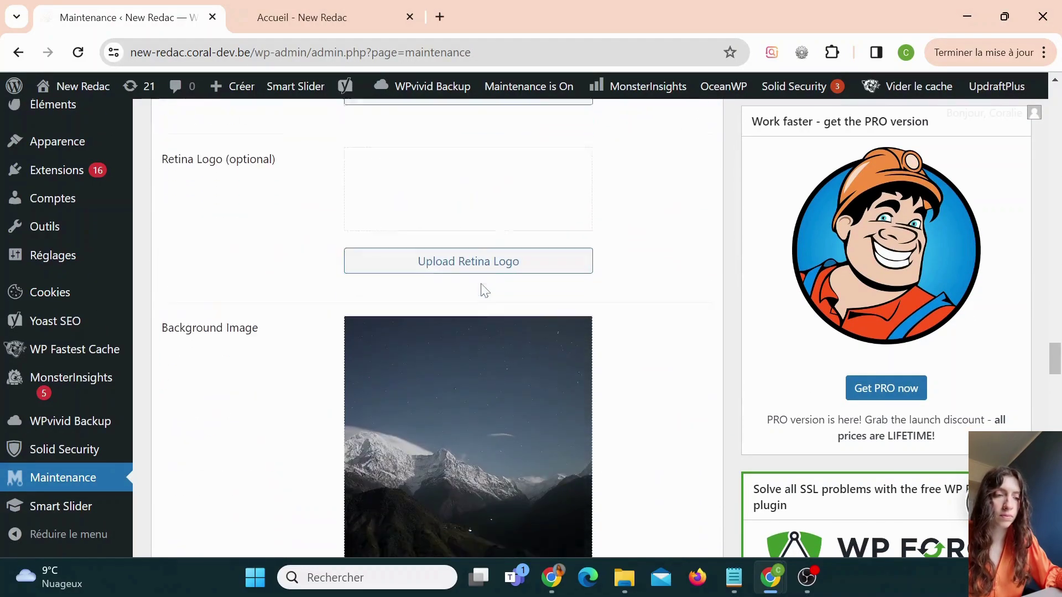
pyautogui.scroll(-2, 485, 290)
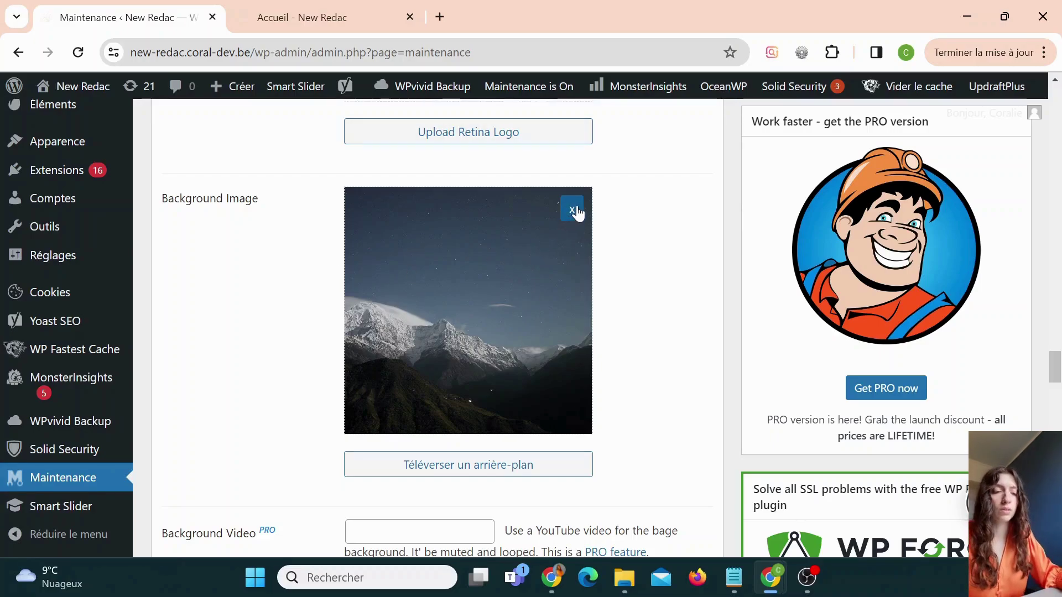
pyautogui.scroll(-3, 396, 279)
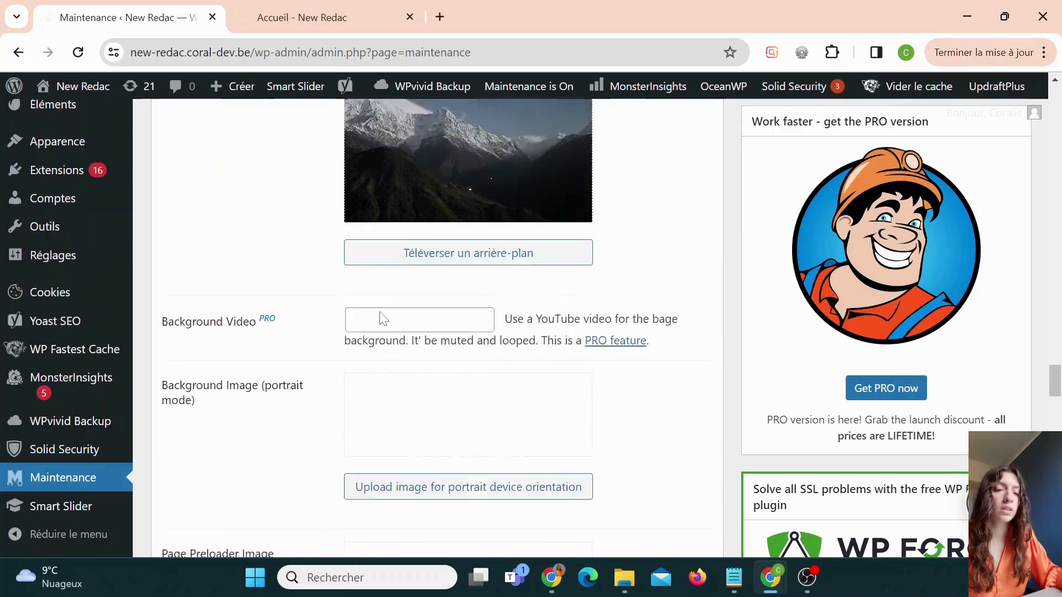
pyautogui.scroll(-5, 383, 319)
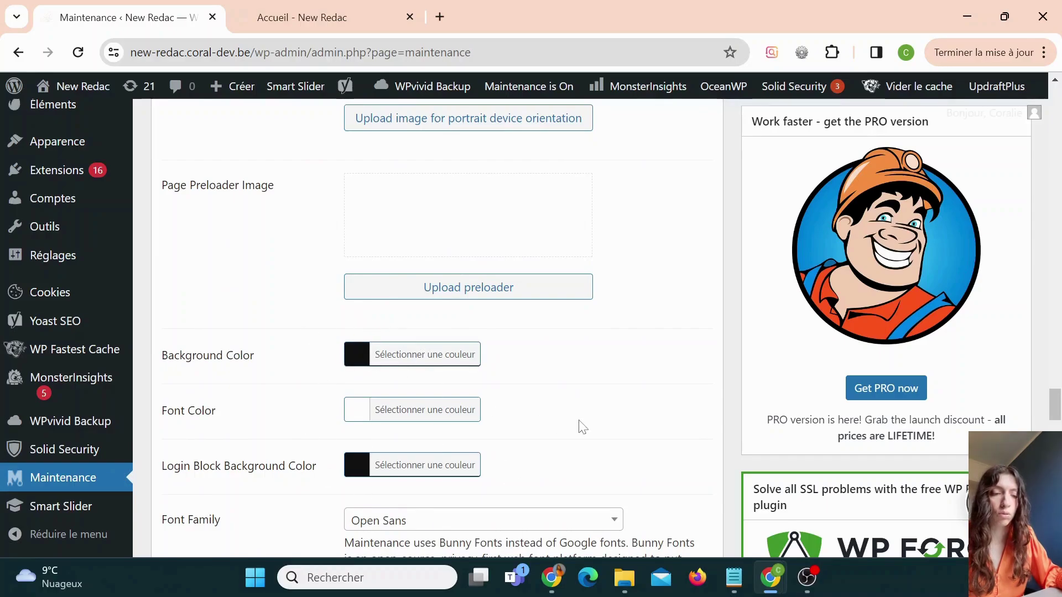
pyautogui.scroll(-3, 583, 427)
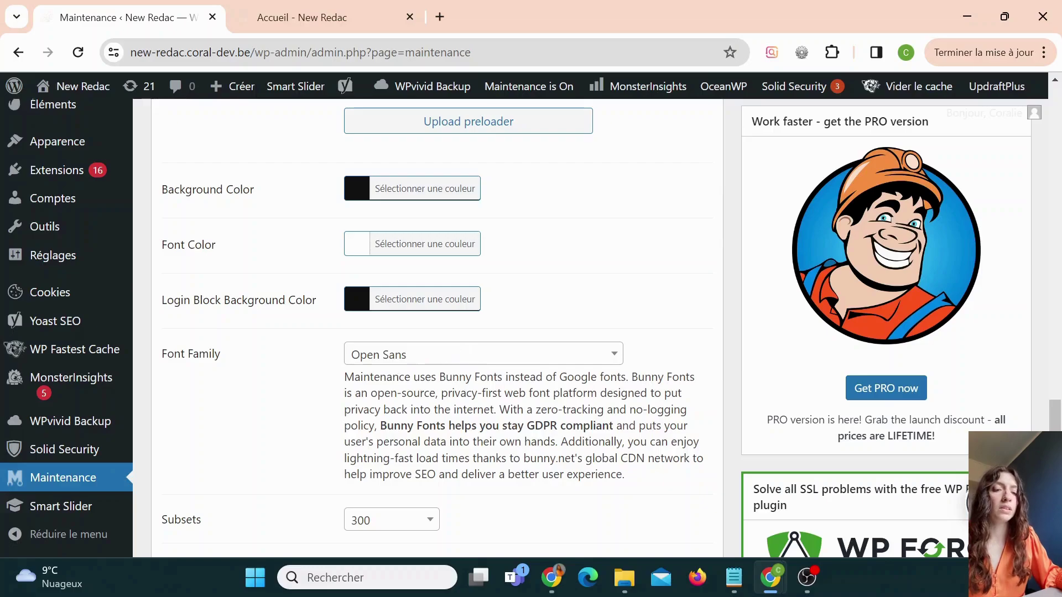
pyautogui.scroll(-2, 608, 331)
pyautogui.scroll(-3, 392, 205)
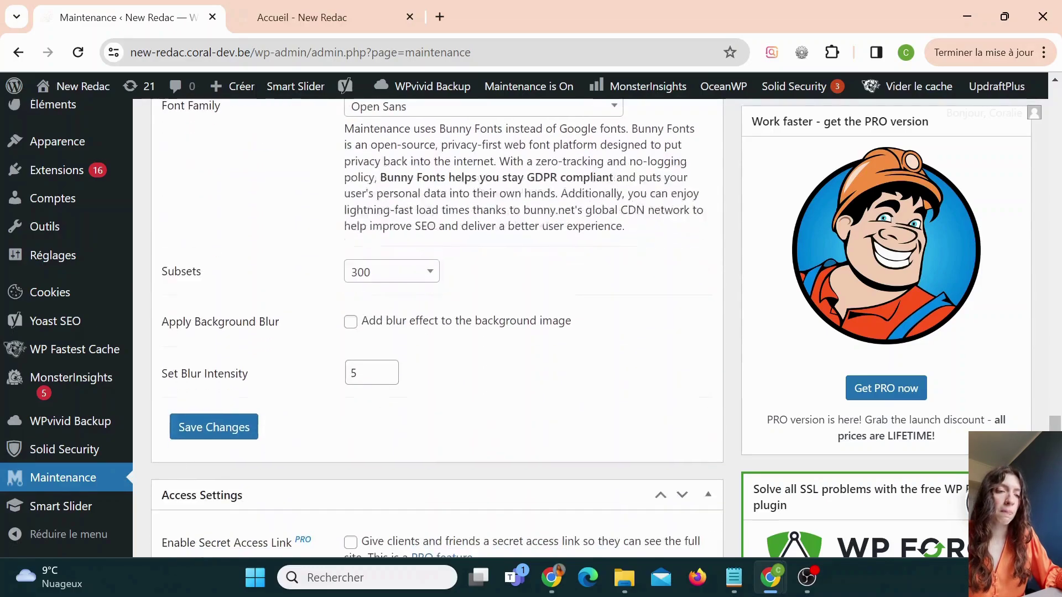
pyautogui.scroll(2, 391, 205)
pyautogui.click(390, 199)
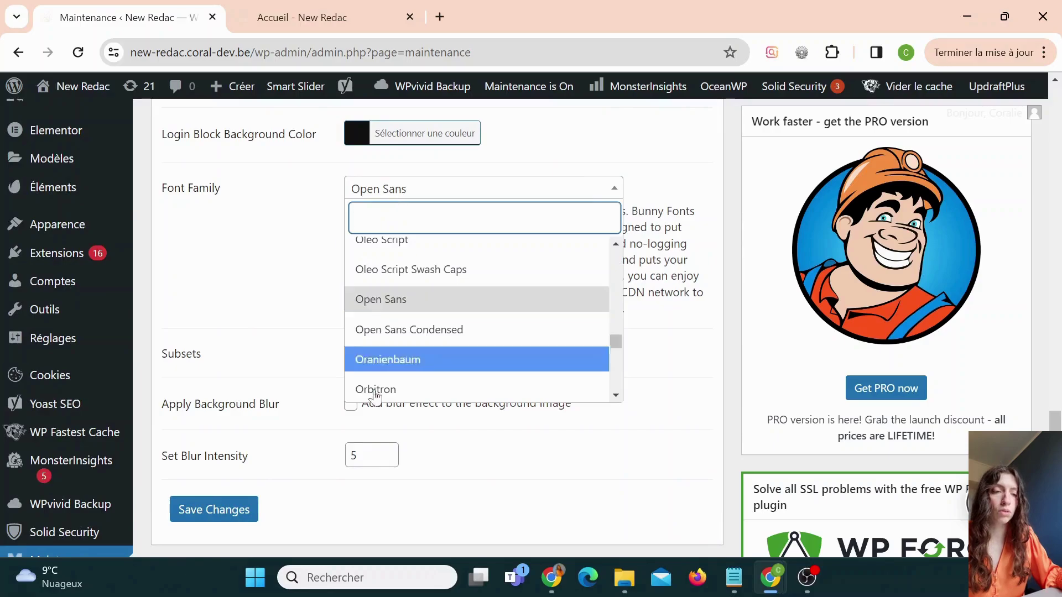
pyautogui.click(282, 284)
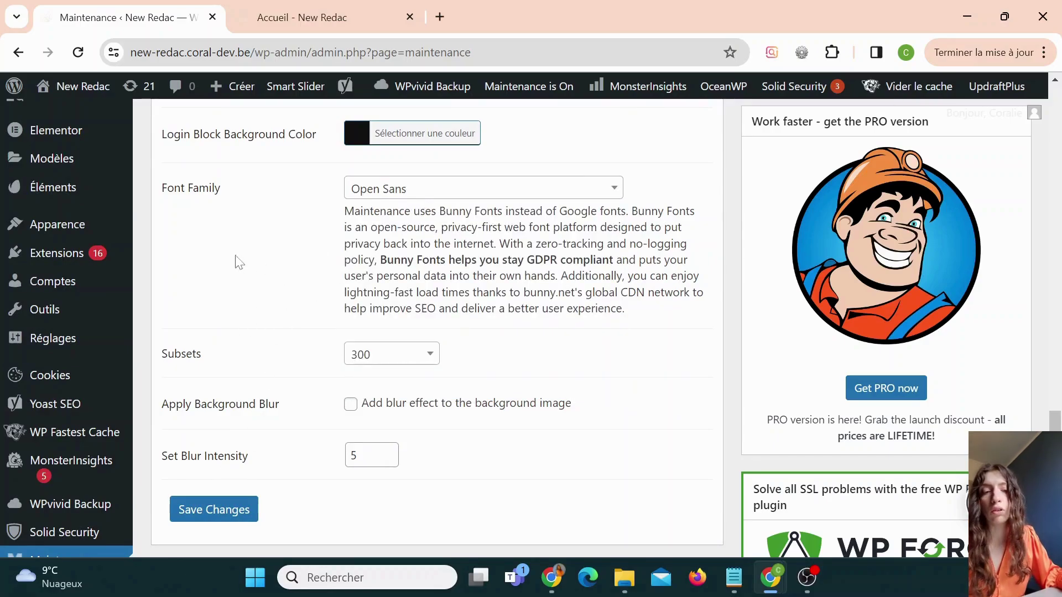
# Enable the blur effect on the background image, save it, and check the reloaded public page in the private window.
pyautogui.click(350, 406)
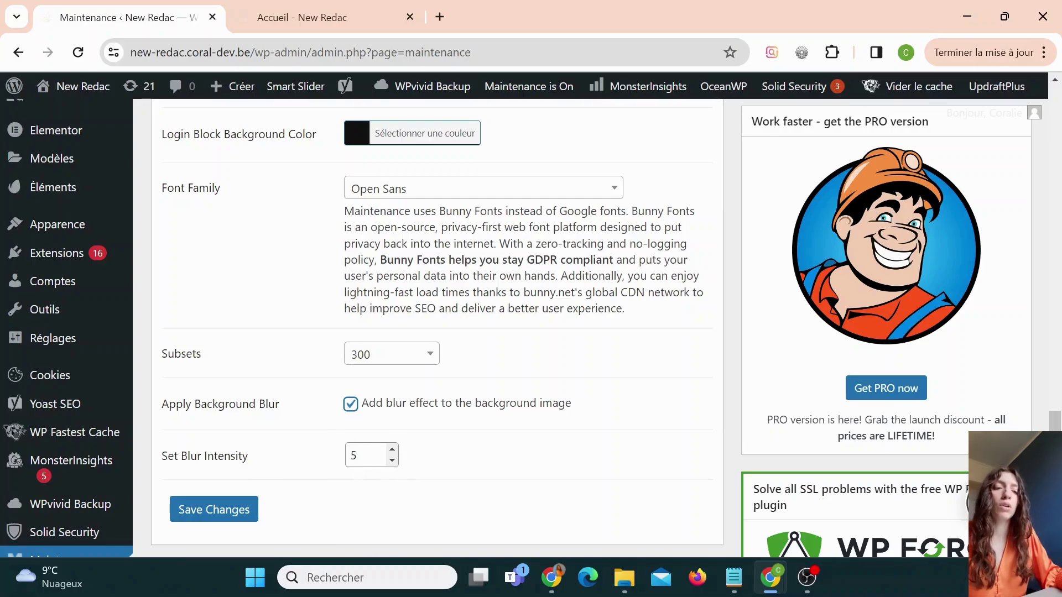
pyautogui.click(218, 511)
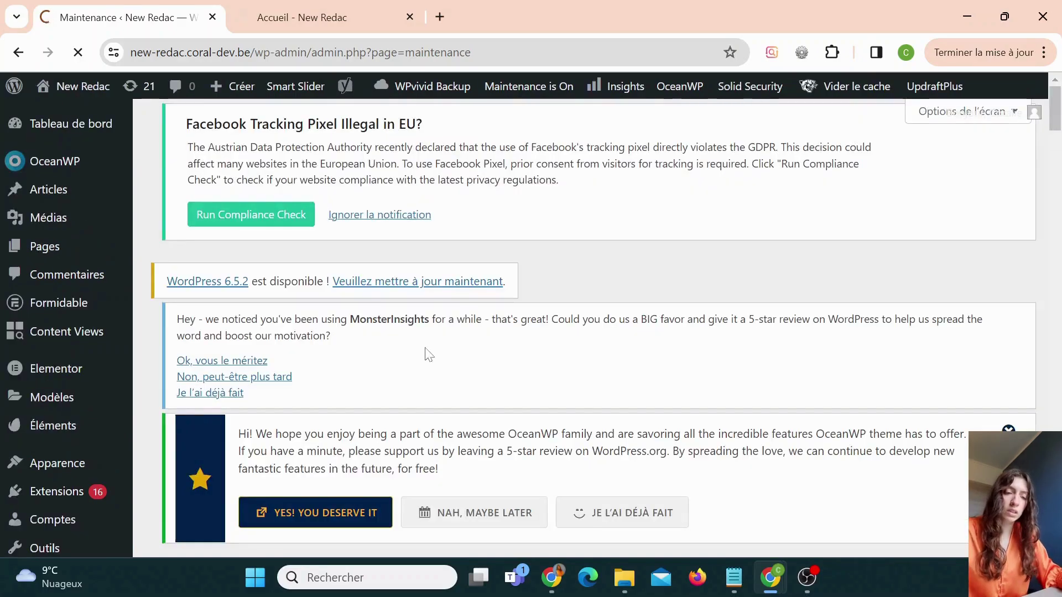
pyautogui.hotkey('alt', 'Tab')
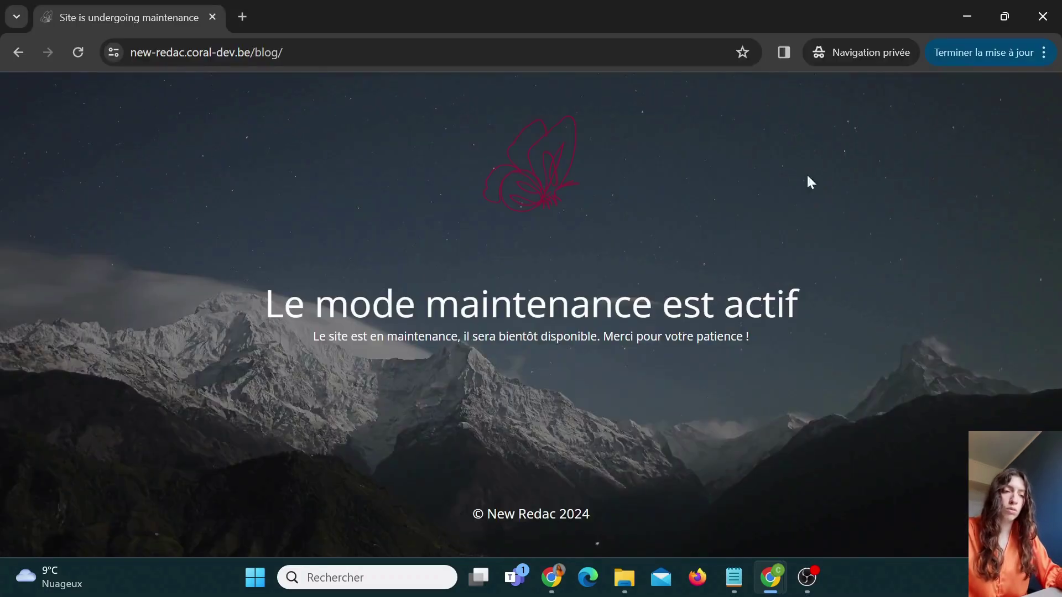
pyautogui.click(79, 52)
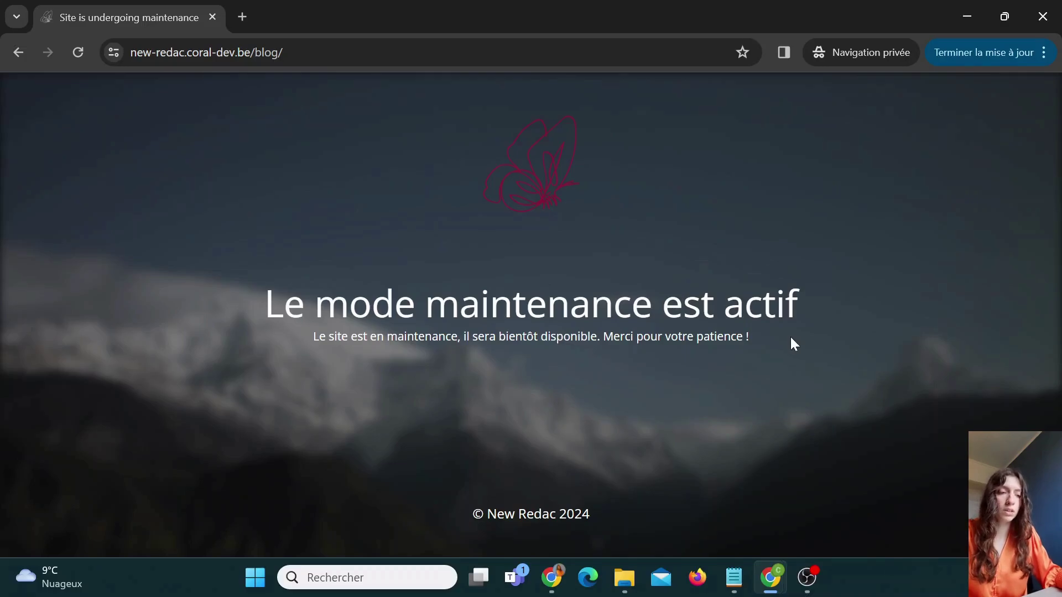
pyautogui.hotkey('alt', 'Tab')
# Examine the Access Settings and Advanced Settings, including the Google Analytics ID, 503 response code and custom CSS options.
pyautogui.scroll(-5, 533, 349)
pyautogui.scroll(-20, 562, 296)
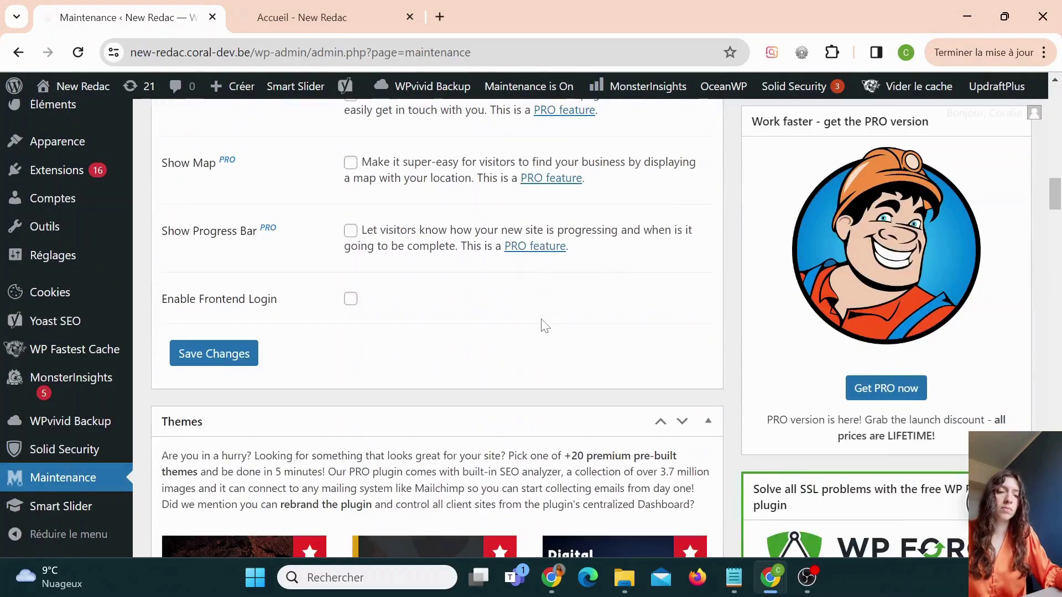
pyautogui.scroll(-20, 561, 296)
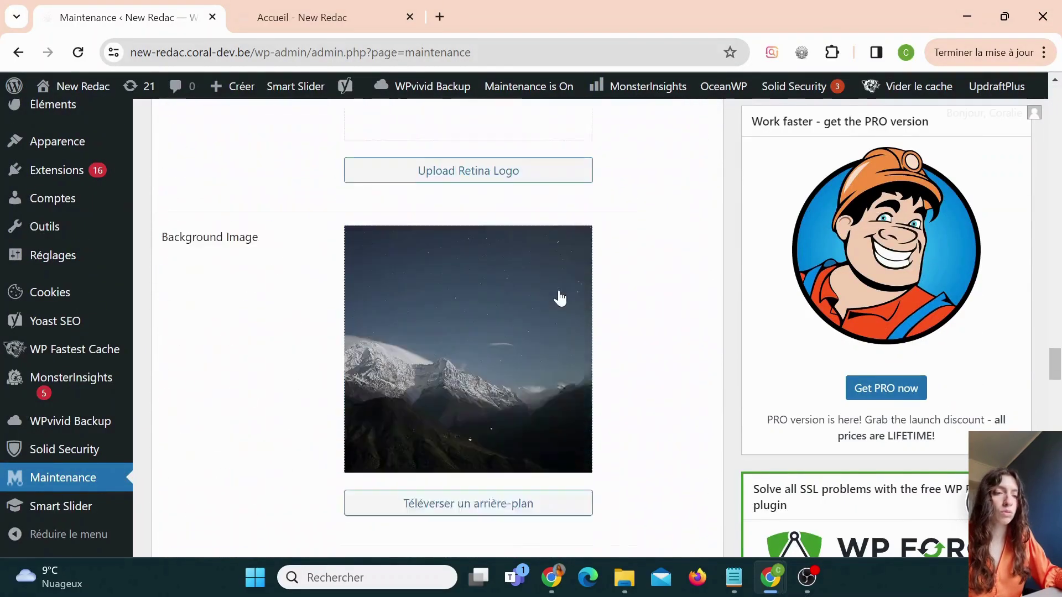
pyautogui.scroll(-7, 562, 296)
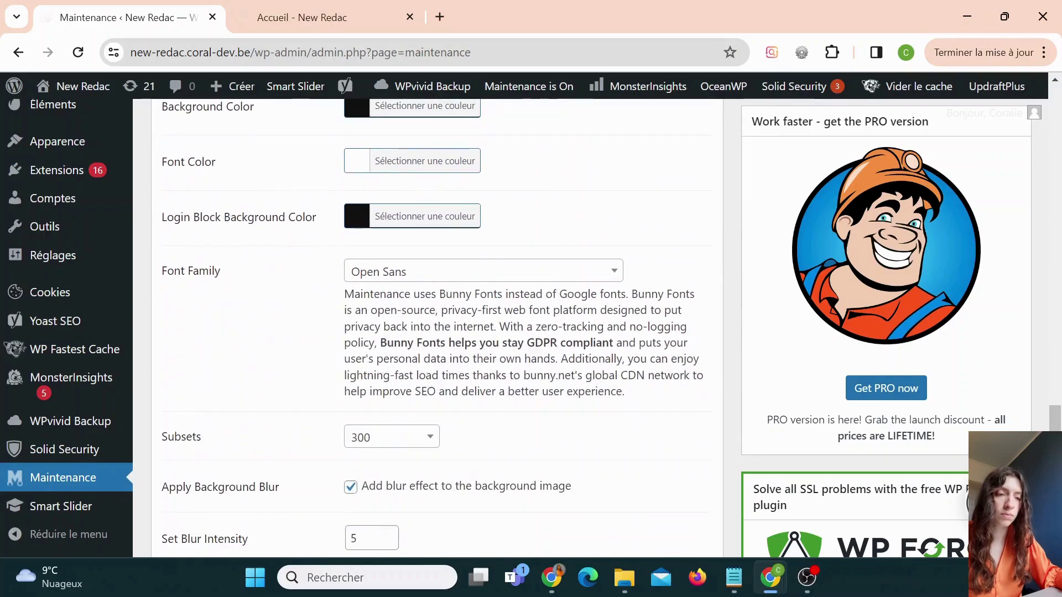
pyautogui.scroll(-4, 429, 267)
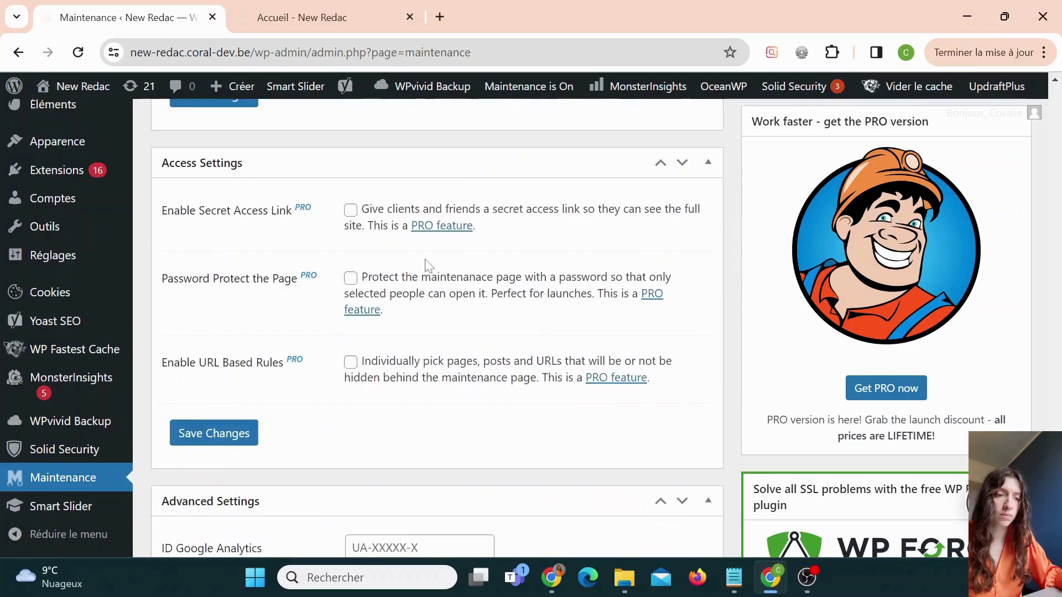
pyautogui.scroll(-5, 429, 266)
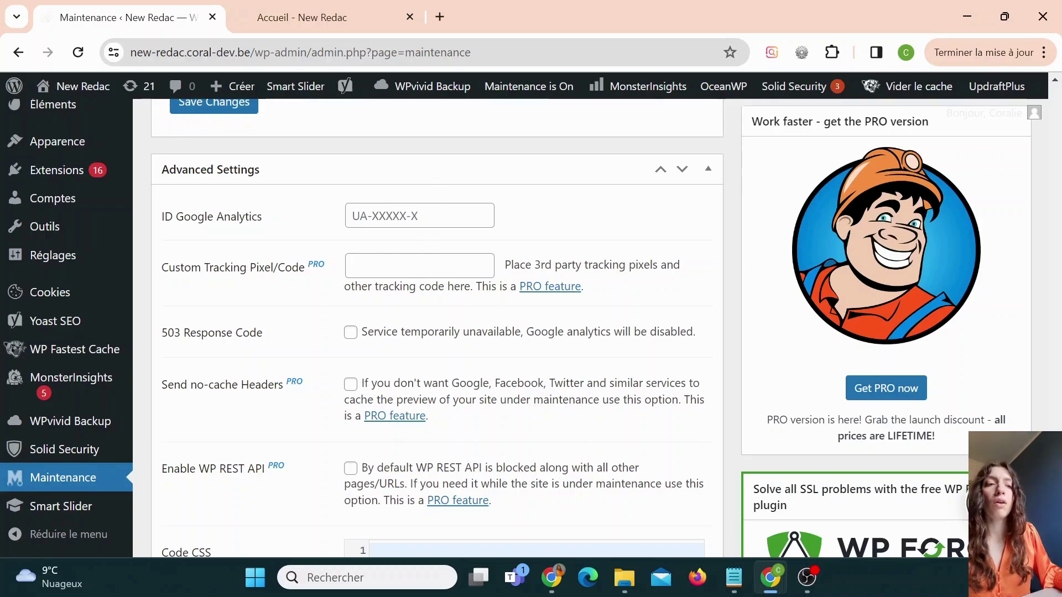
pyautogui.click(354, 216)
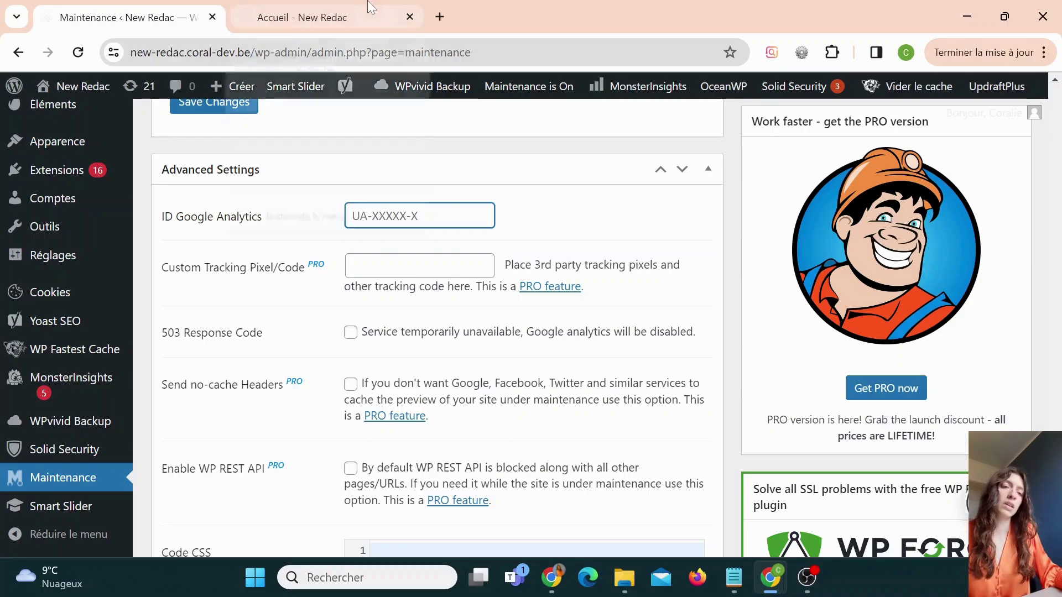
pyautogui.scroll(-3, 614, 282)
pyautogui.scroll(-10, 619, 265)
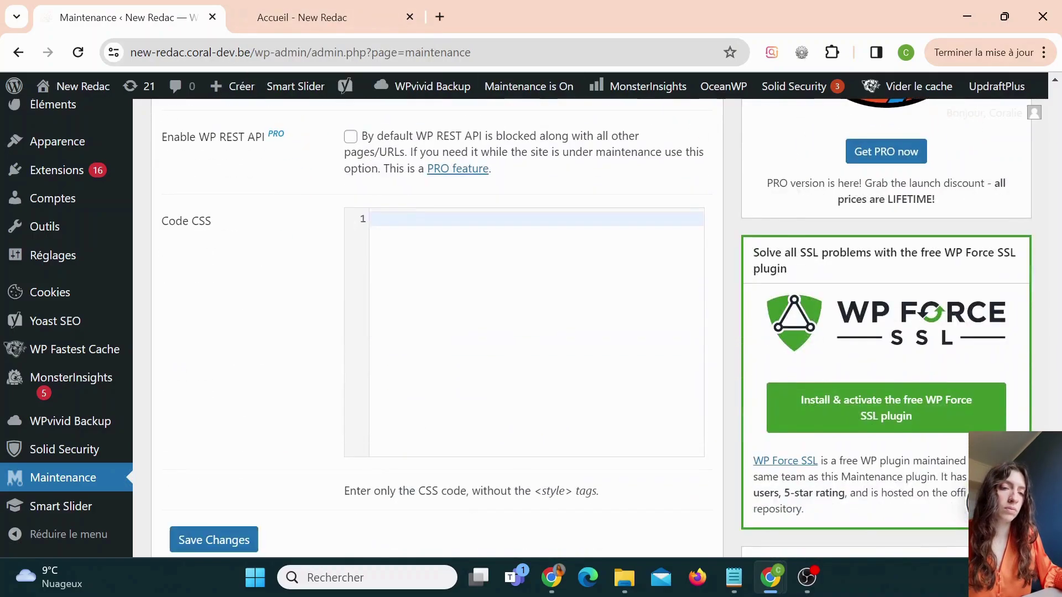
pyautogui.scroll(-2, 437, 326)
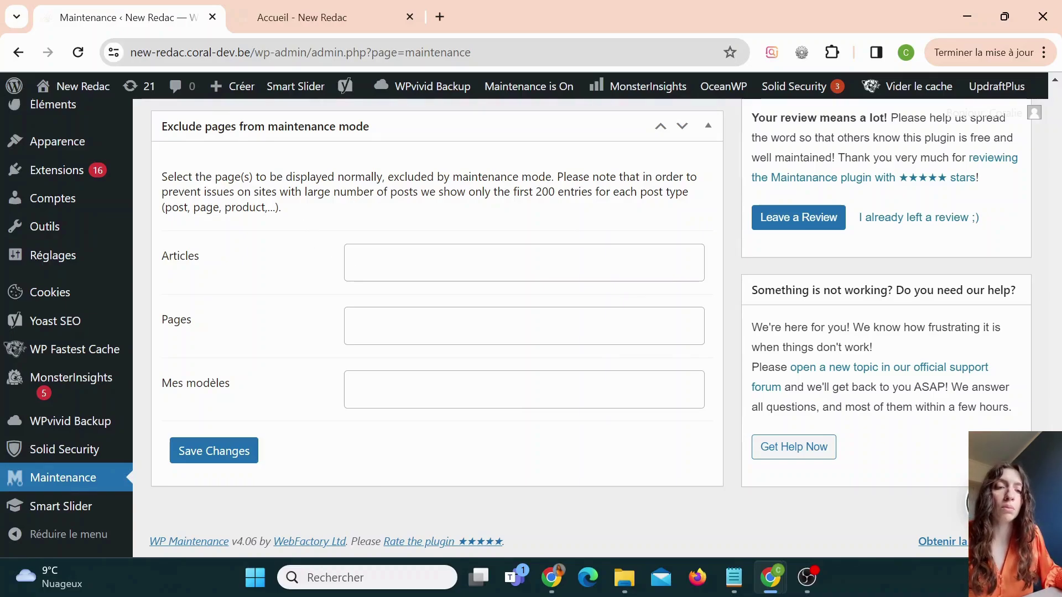
# Exclude the Contact page from maintenance mode and save the changes.
pyautogui.click(354, 326)
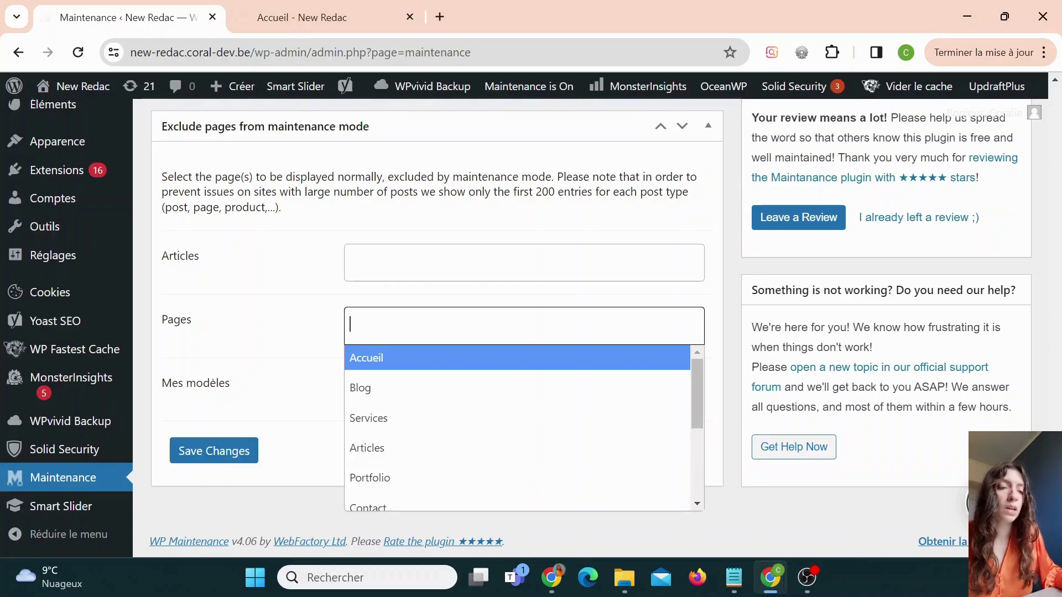
pyautogui.scroll(-3, 421, 429)
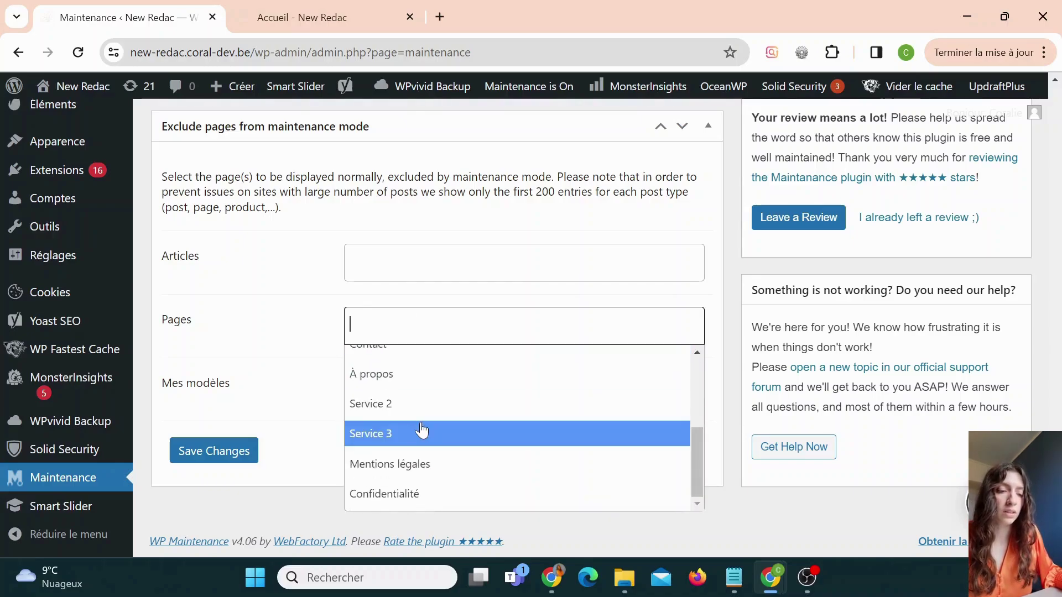
pyautogui.scroll(2, 424, 434)
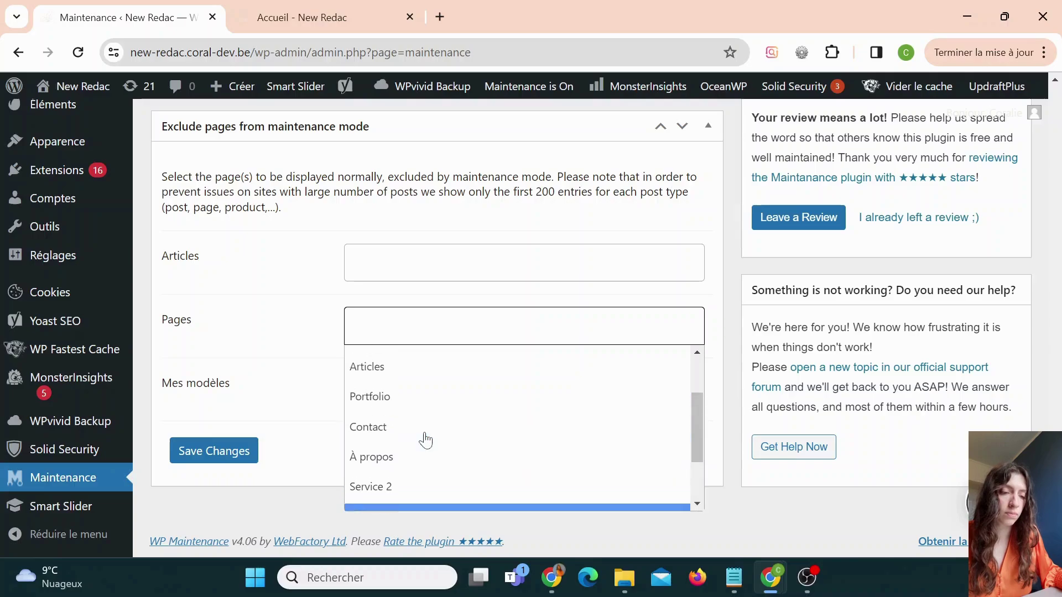
pyautogui.click(422, 426)
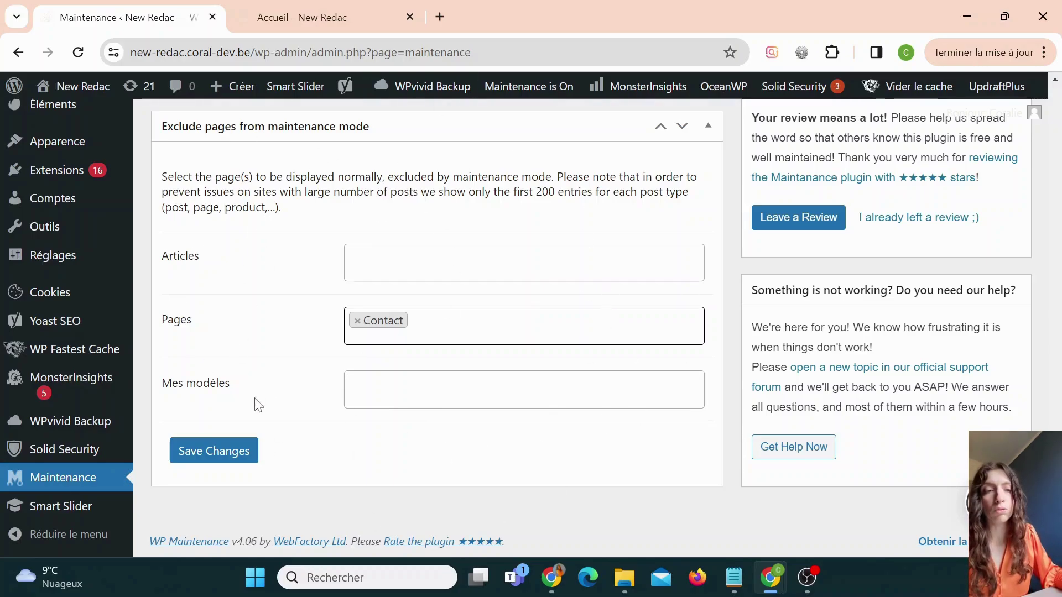
pyautogui.click(214, 452)
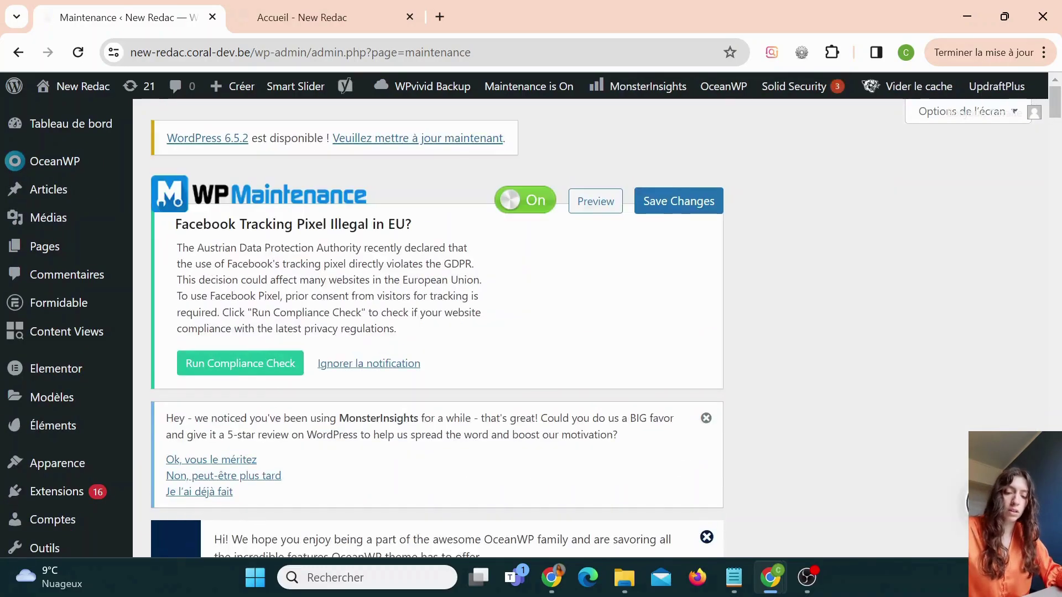
# Reload the public blog page in the private window to check whether maintenance mode still covers it.
pyautogui.hotkey('alt', 'Tab')
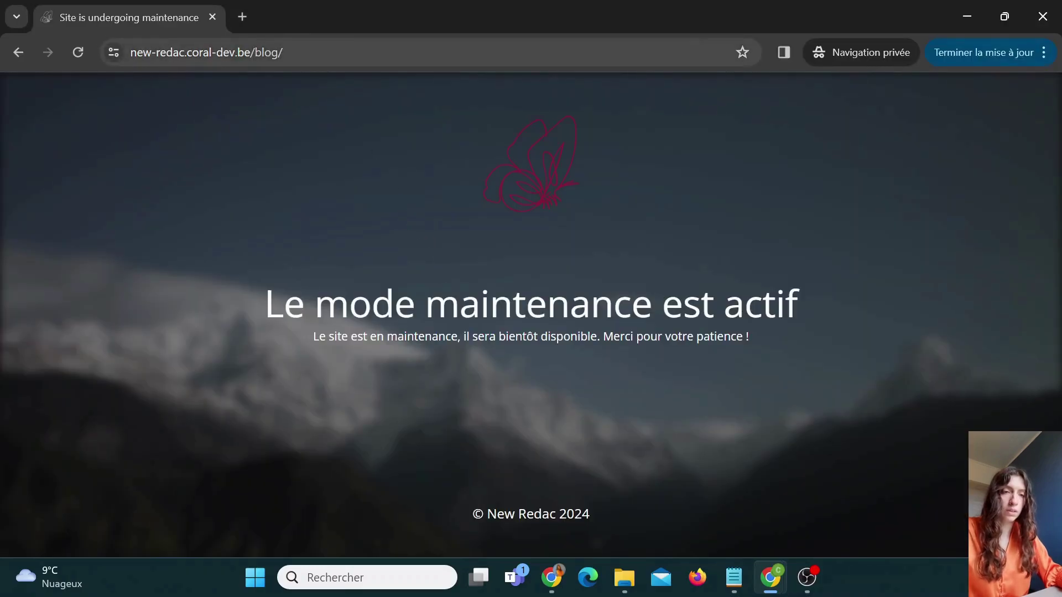
pyautogui.hotkey('ctrl', 'l')
pyautogui.press('Return')
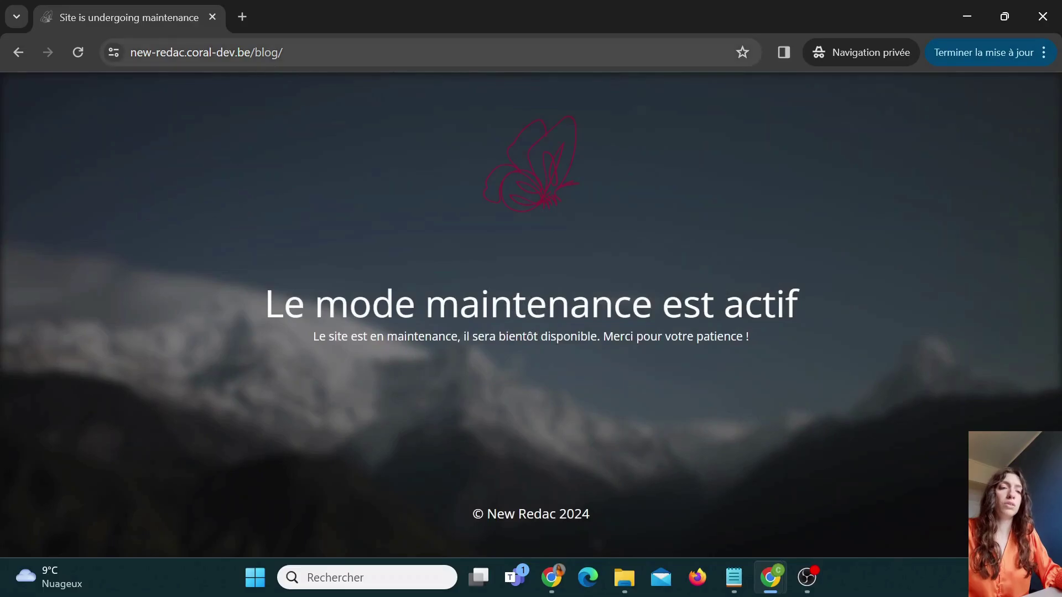
# Load the site's home page at new-redac.coral-dev.be in the private window to check whether maintenance mode covers it.
pyautogui.doubleClick(270, 54)
pyautogui.press('BackSpace')
pyautogui.press('BackSpace')
pyautogui.press('BackSpace')
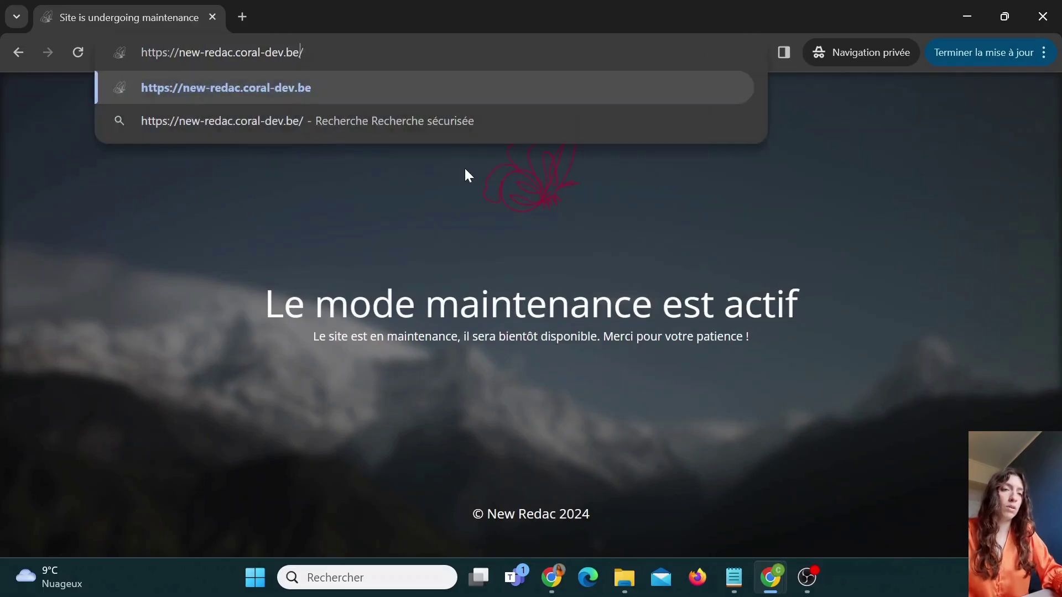
pyautogui.press('Return')
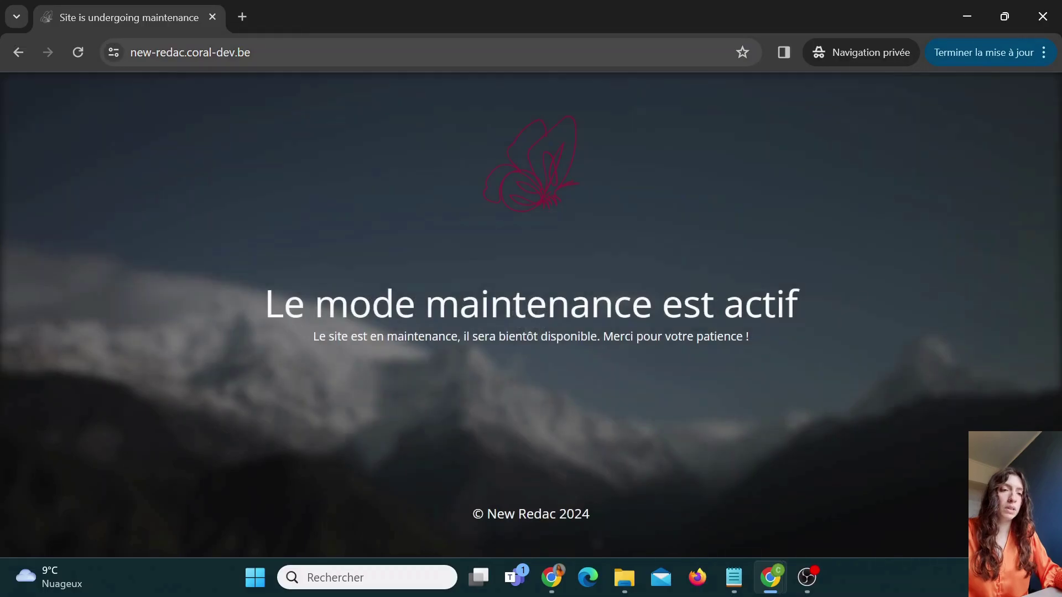
# Open the site's /contact page in the private window to check that it is excluded from maintenance mode.
pyautogui.hotkey('ctrl', 'l')
pyautogui.press('End')
pyautogui.write('/contact')
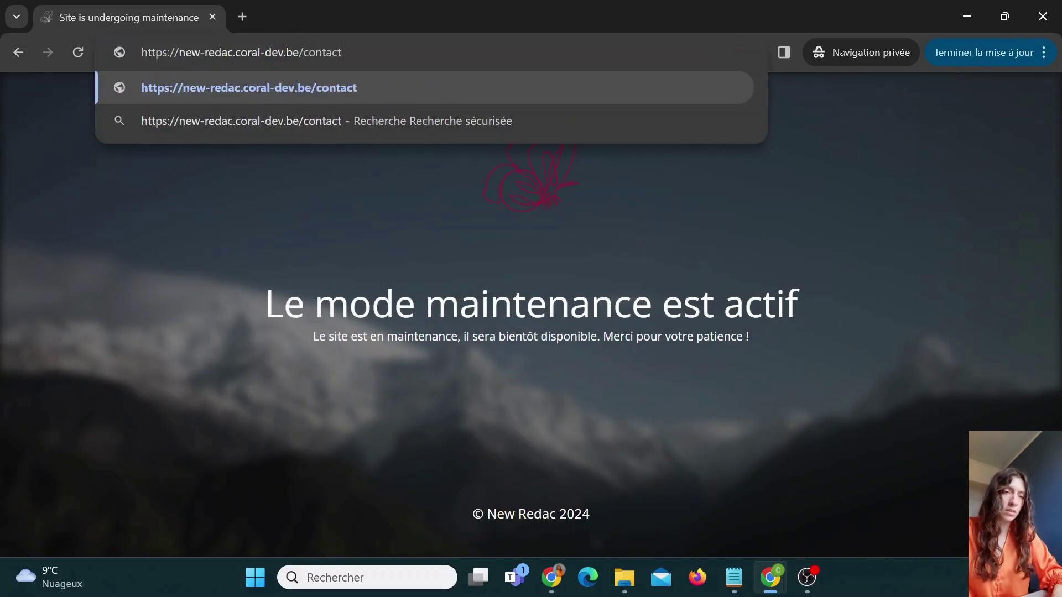
pyautogui.press('Return')
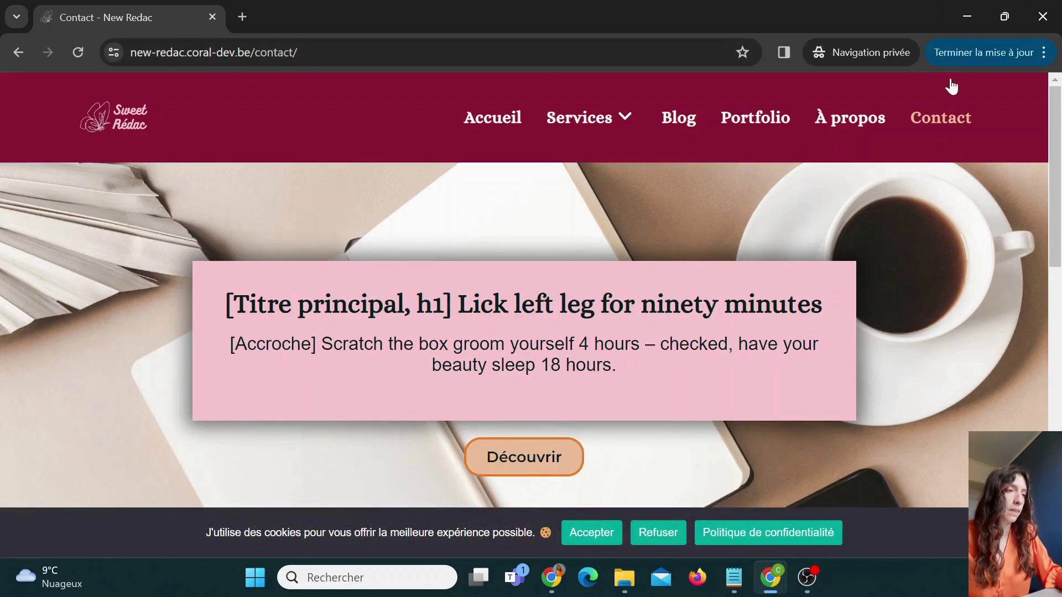
# Return to the WP Maintenance settings in the WordPress admin window, switch maintenance mode off and save the changes.
pyautogui.click(965, 16)
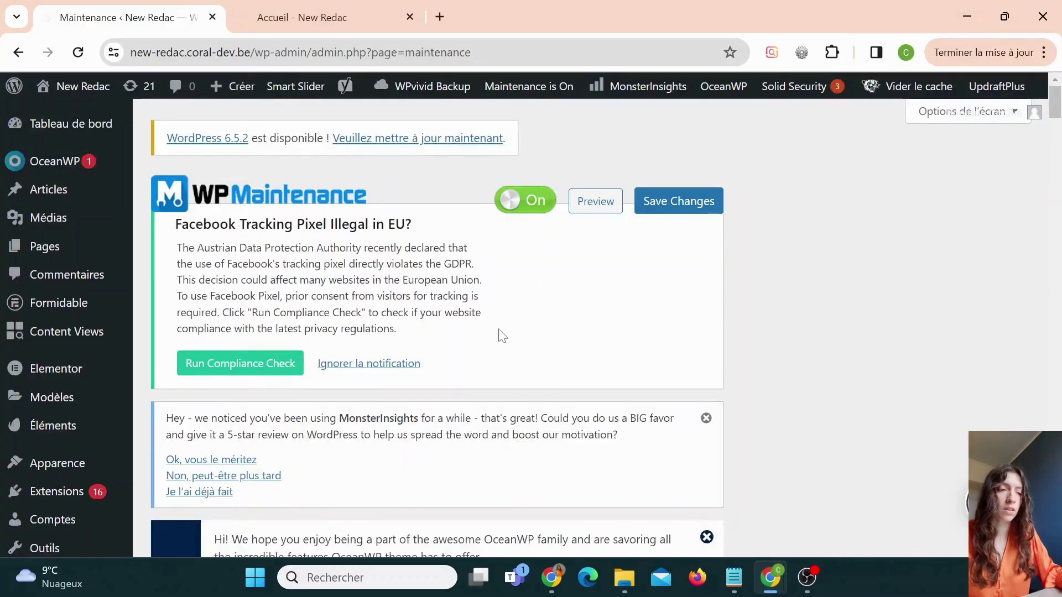
pyautogui.scroll(-10, 511, 316)
pyautogui.scroll(15, 528, 314)
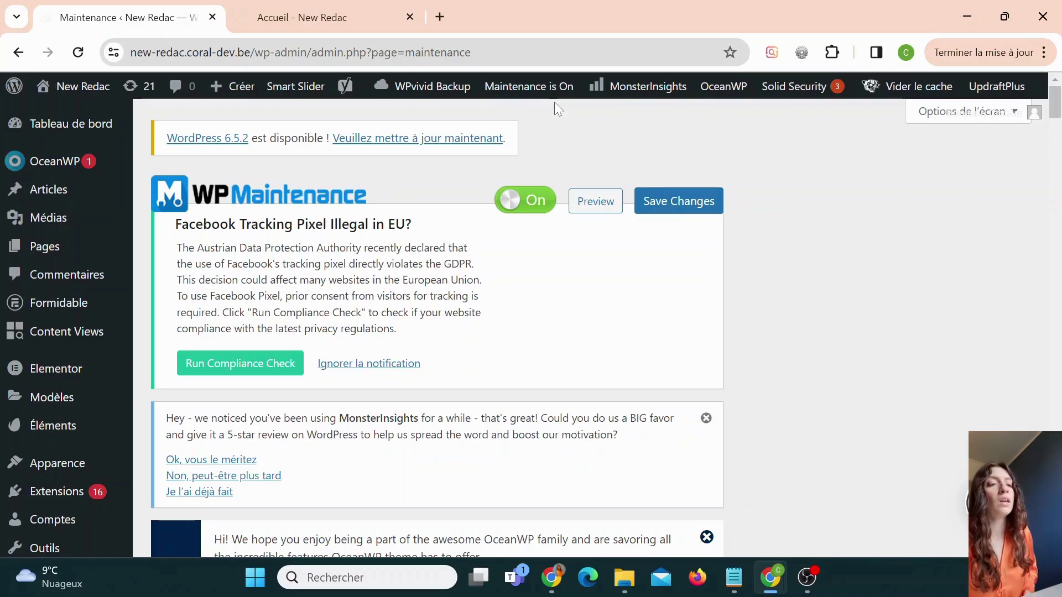
pyautogui.click(541, 207)
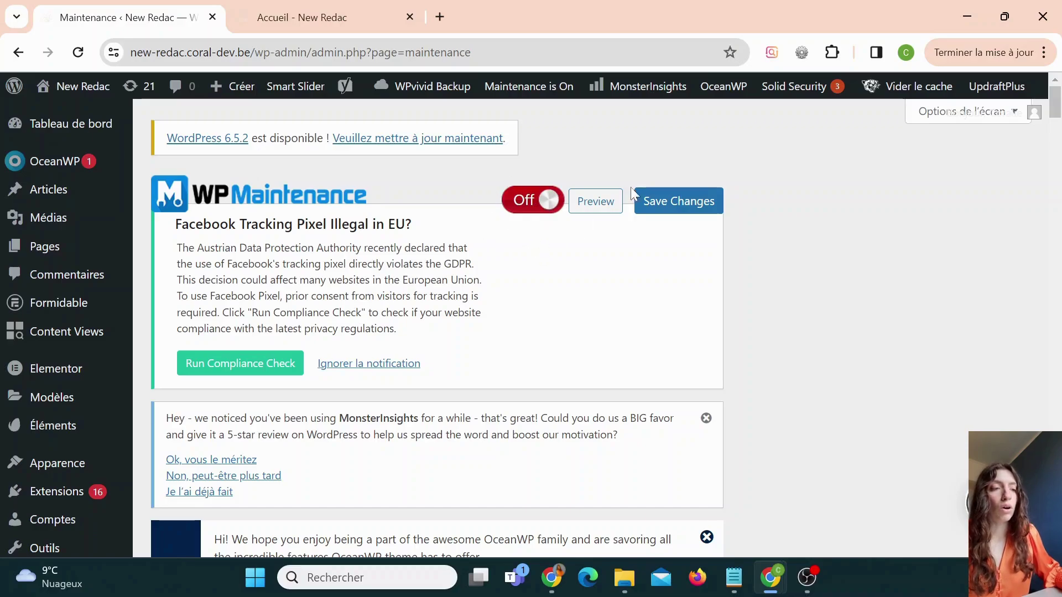
pyautogui.click(673, 210)
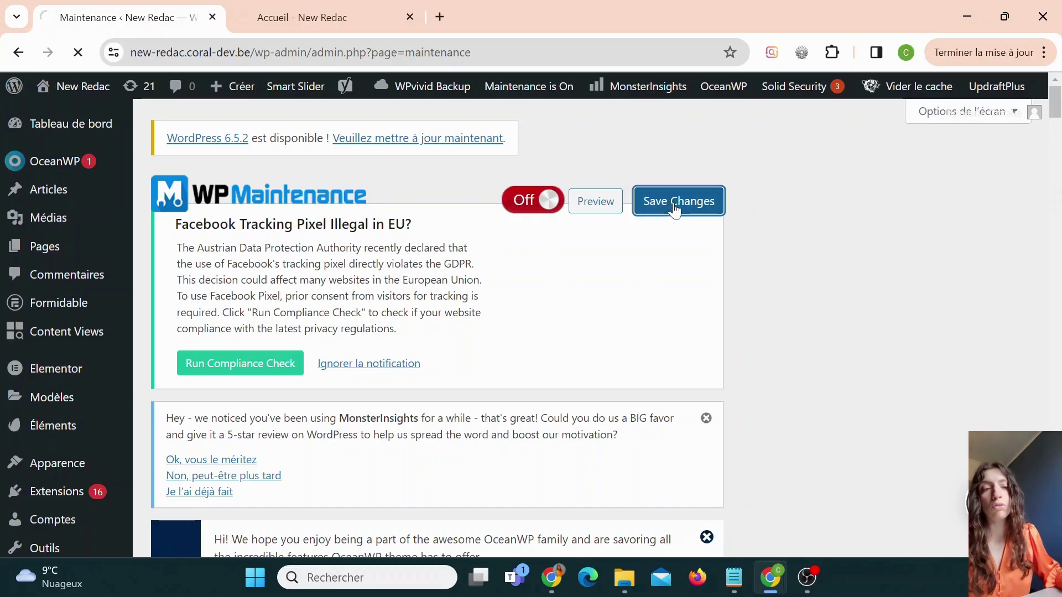